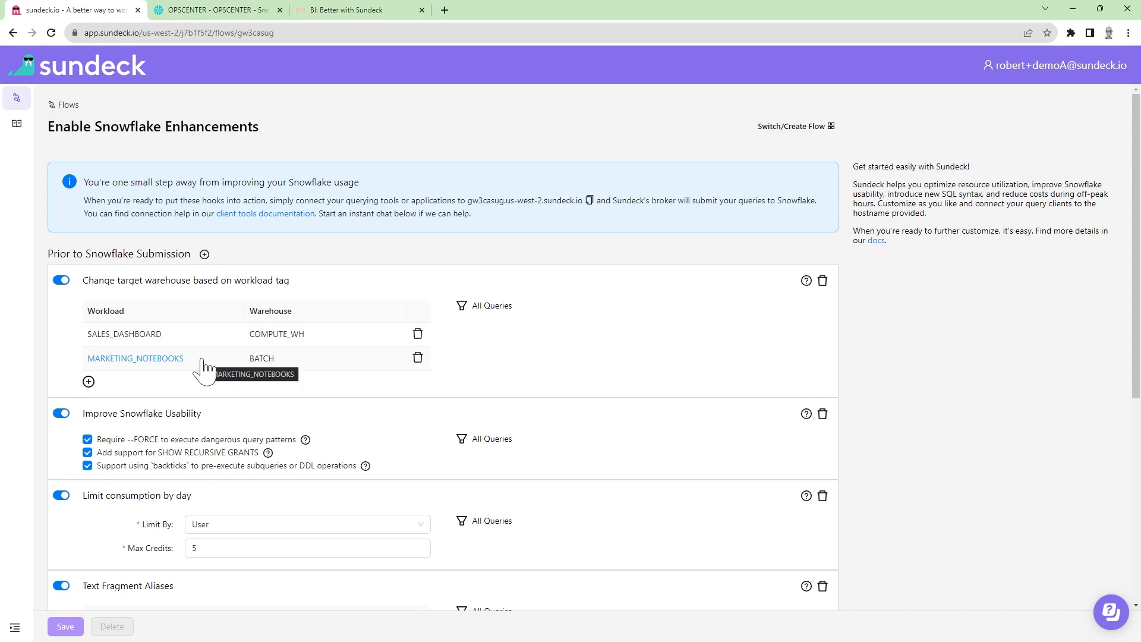
Step: Set the target warehouse for the MARKETING_NOTEBOOKS workload to MARKETING_WH
left_click(291, 360)
key("BackSpace")
key("BackSpace")
key("BackSpace")
key("BackSpace")
key("BackSpace")
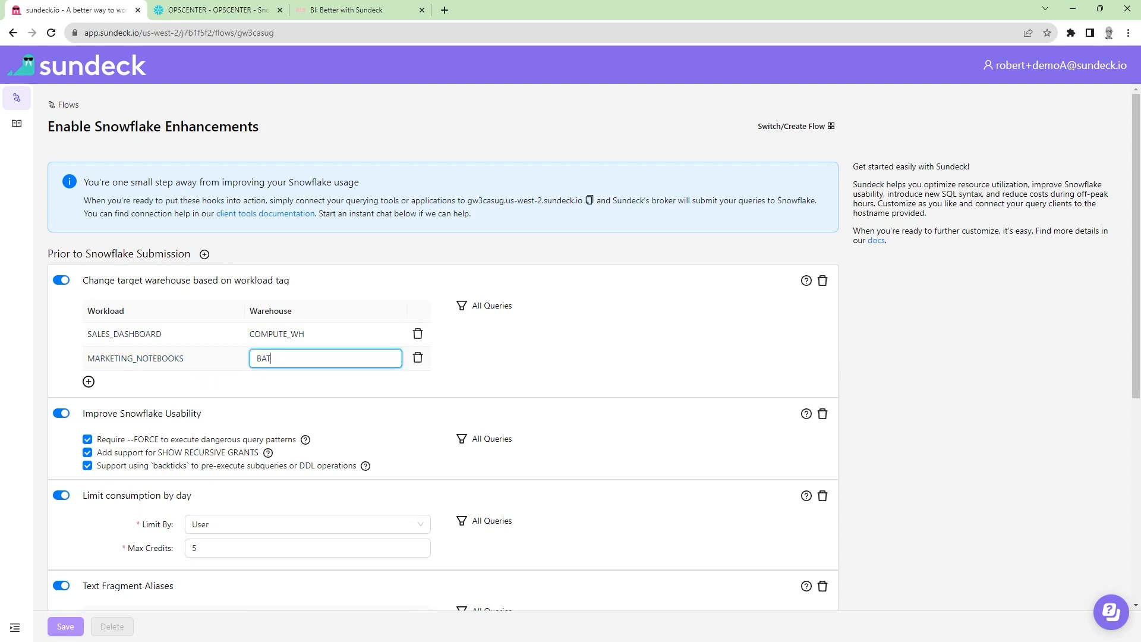
type("MARKETING_WH")
key("Return")
Step: Add a workload mapping that routes NEW_APPLICATION to MY_WAREHOUSE
left_click(89, 381)
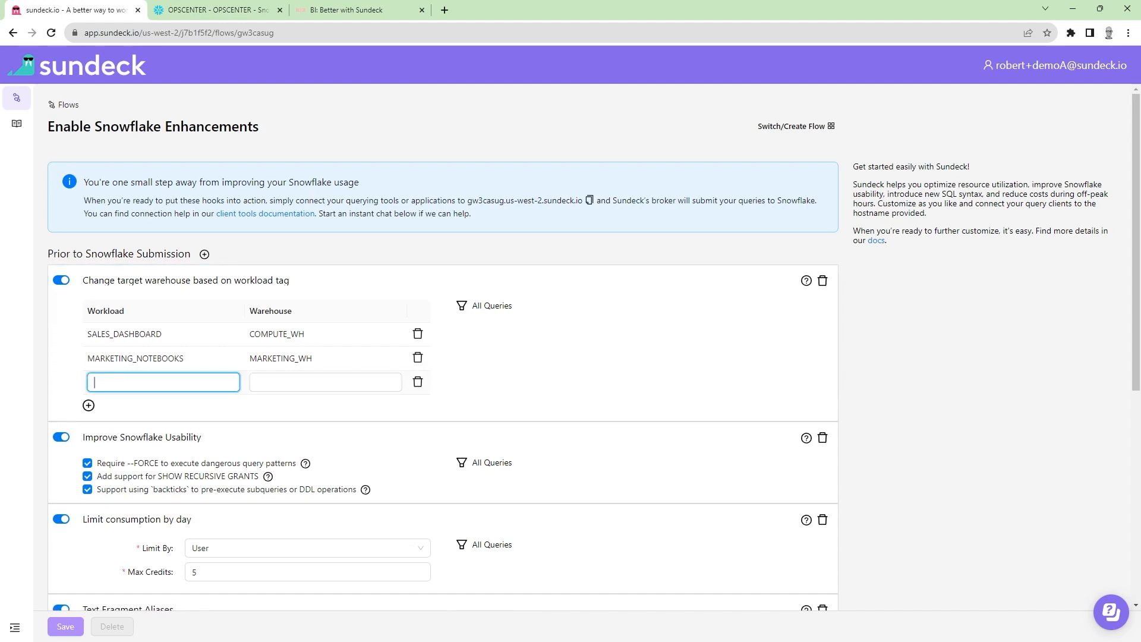
type("NEW_APPLICATIPON")
key("Tab")
type("MY_")
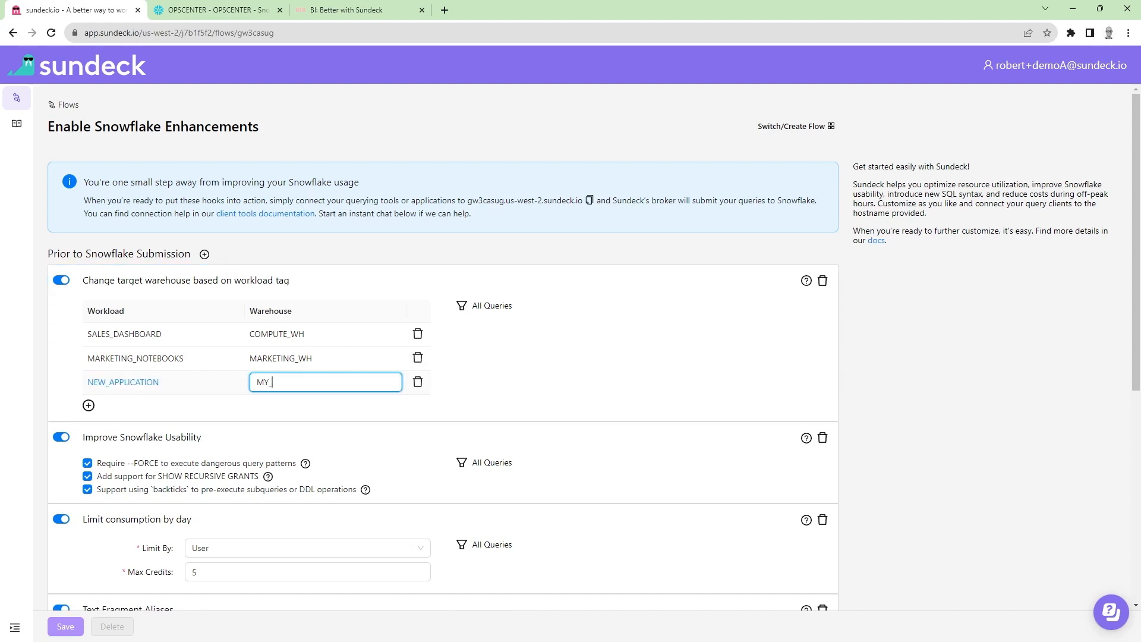
type("WAREHOUSE")
left_click(115, 406)
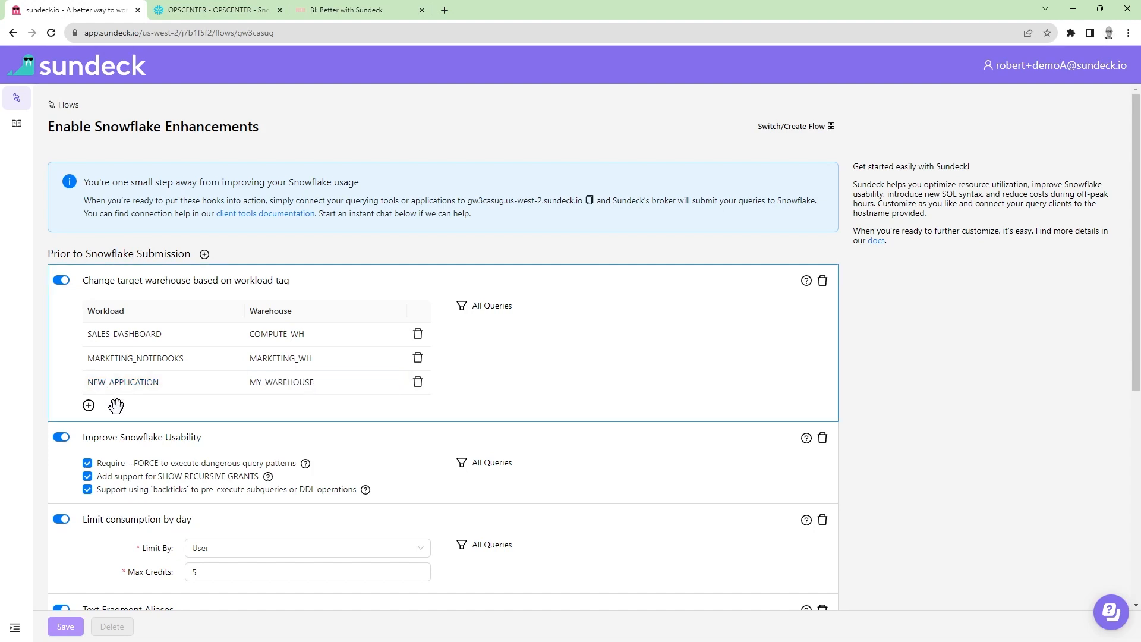
Step: Delete the NEW_APPLICATION row from the workload-to-warehouse mapping
left_click(418, 382)
left_click(402, 356)
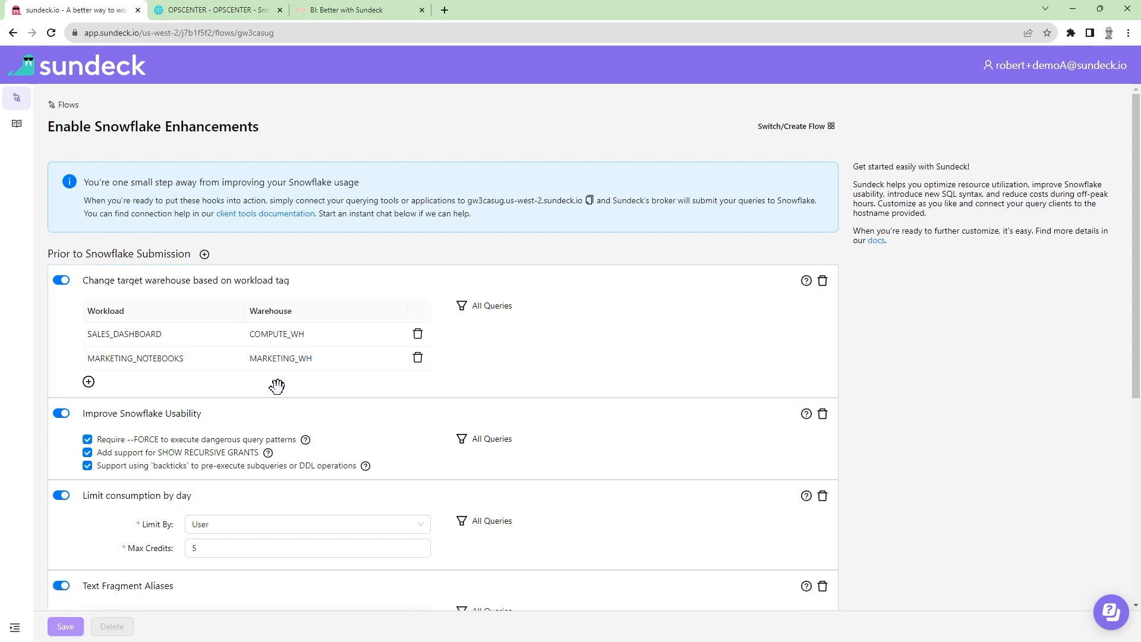
Step: Switch the Improve Snowflake Usability hook and its individual options off and back on
scroll(297, 387, "down", 2)
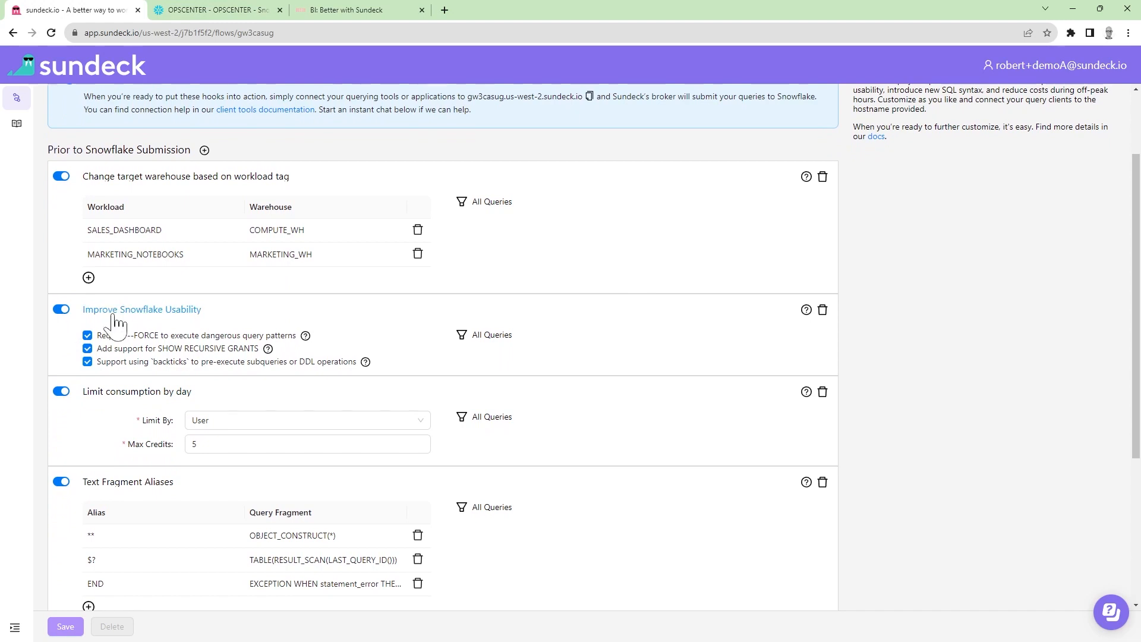
left_click(61, 310)
left_click(61, 309)
left_click(87, 336)
left_click(87, 337)
left_click(88, 350)
left_click(88, 349)
left_click(88, 362)
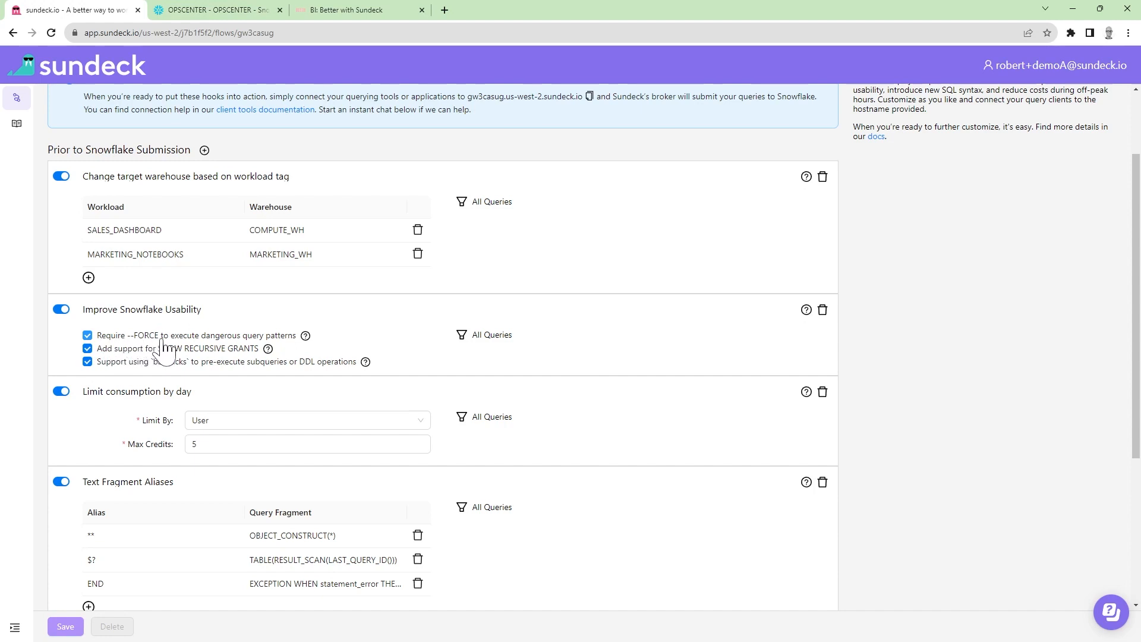
Step: Read the help descriptions of the --FORCE, SHOW RECURSIVE GRANTS and backticks usability options
left_click(305, 336)
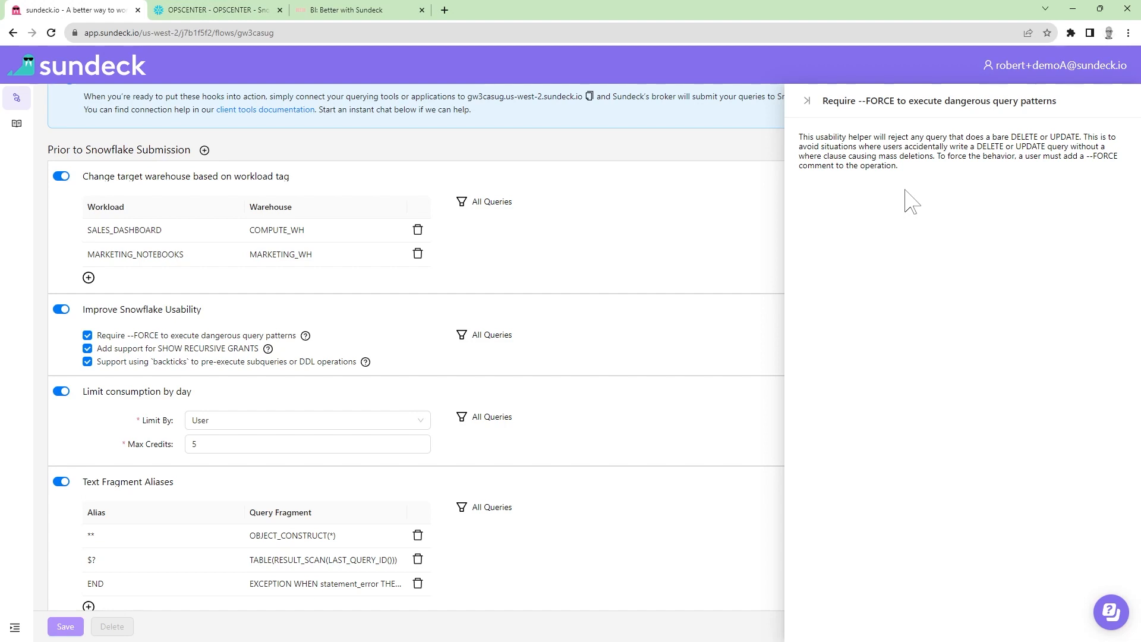
left_click(806, 100)
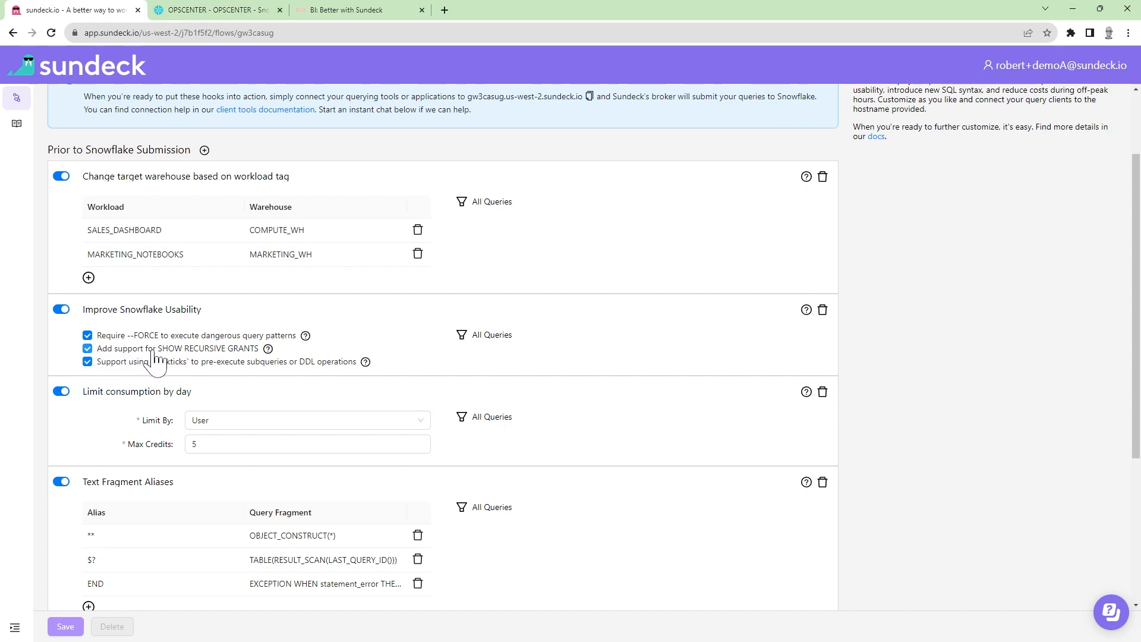
left_click(268, 349)
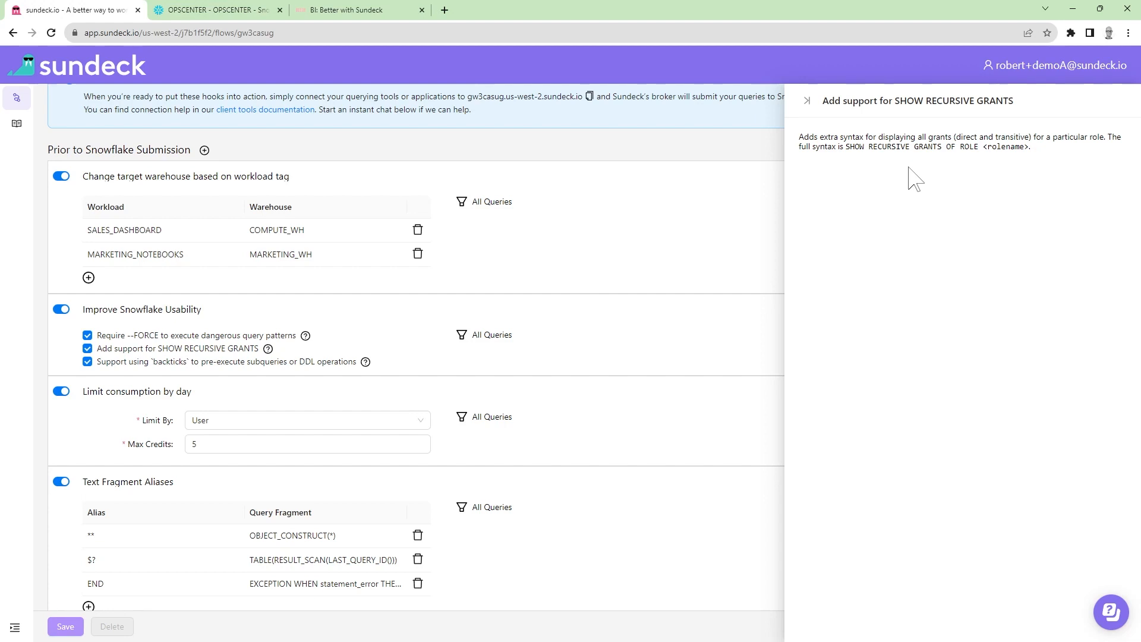
left_click(806, 101)
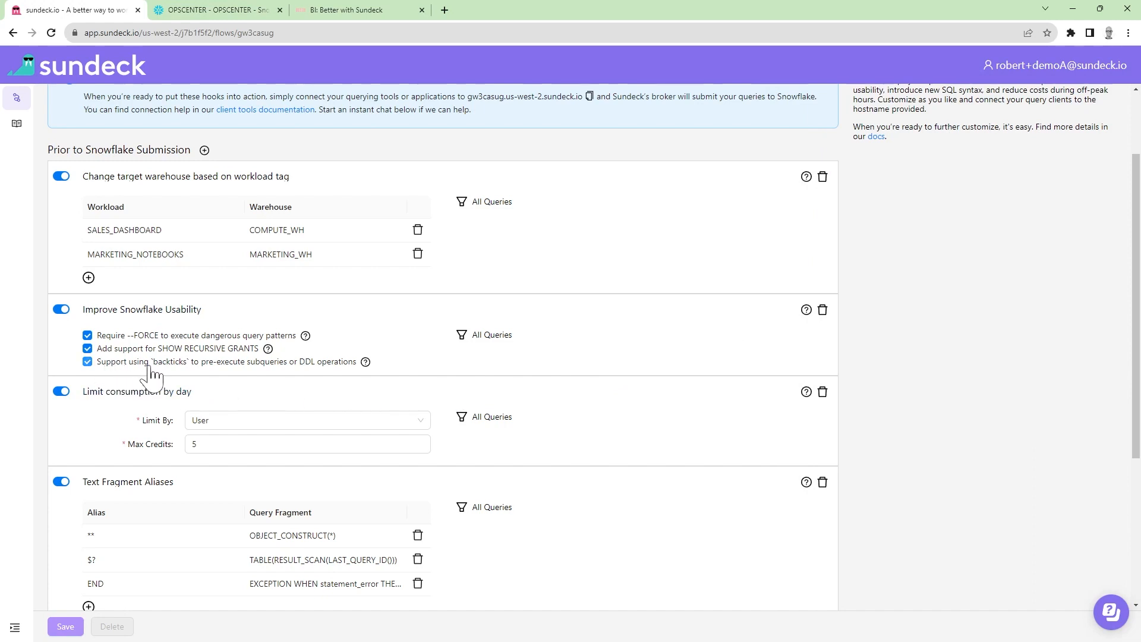
left_click(365, 361)
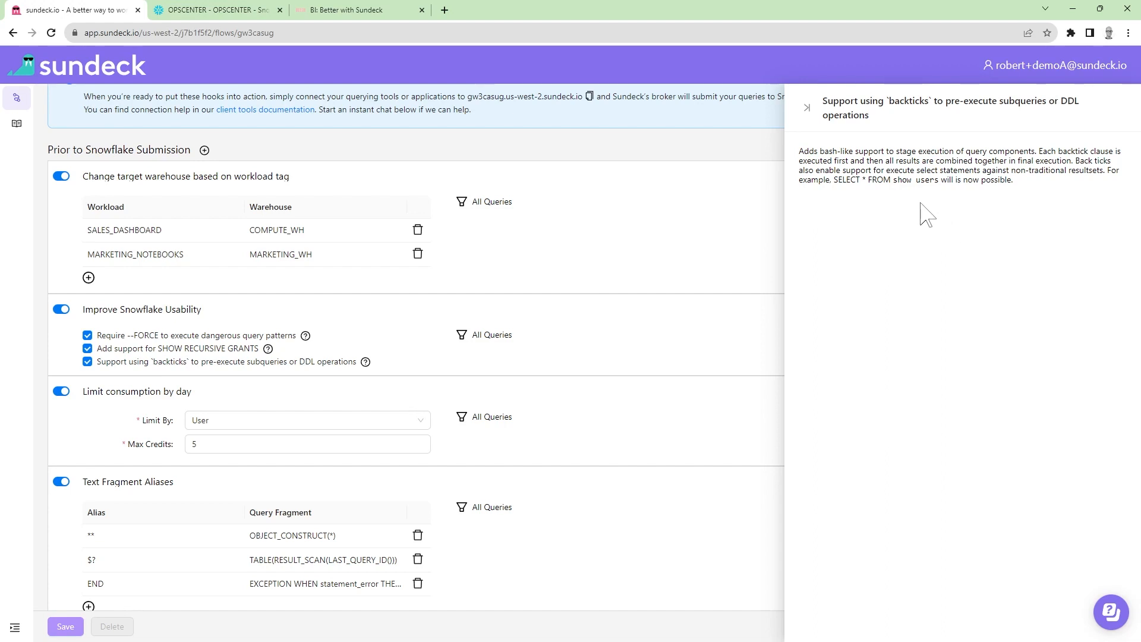
left_click(807, 108)
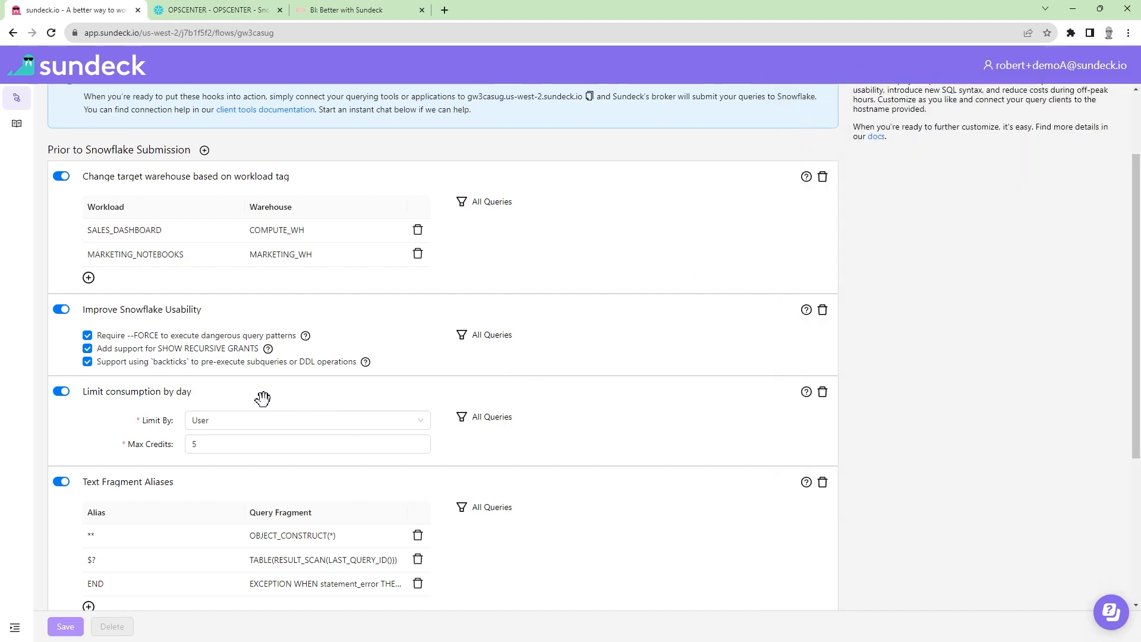
Step: Set the daily consumption limit to apply by Role with a maximum of 20 credits
scroll(262, 398, "down", 2)
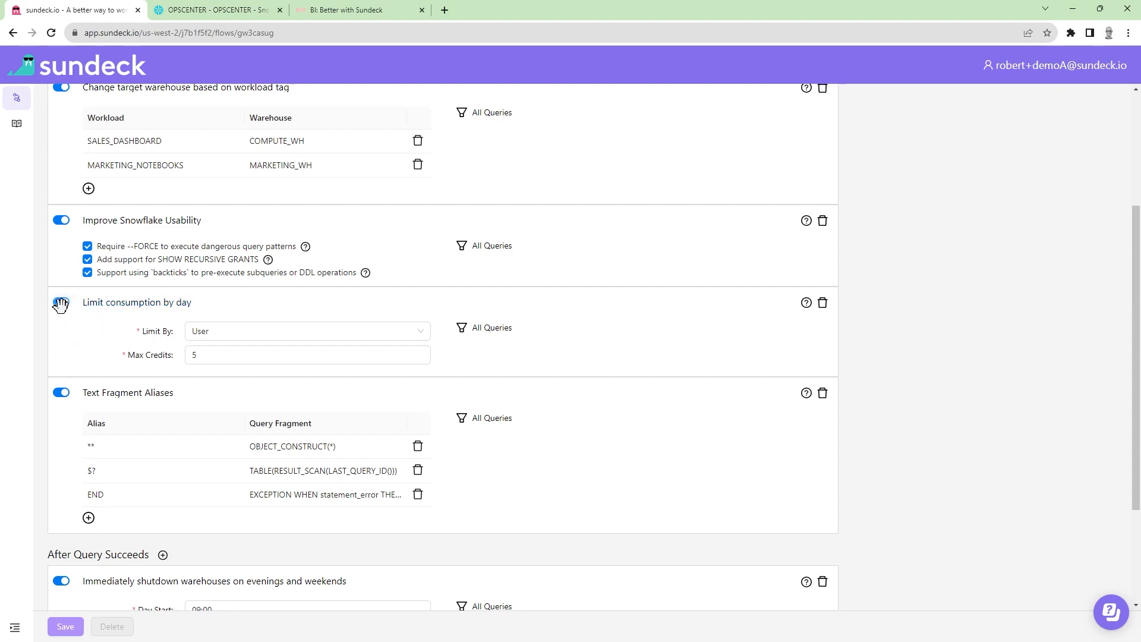
left_click(246, 338)
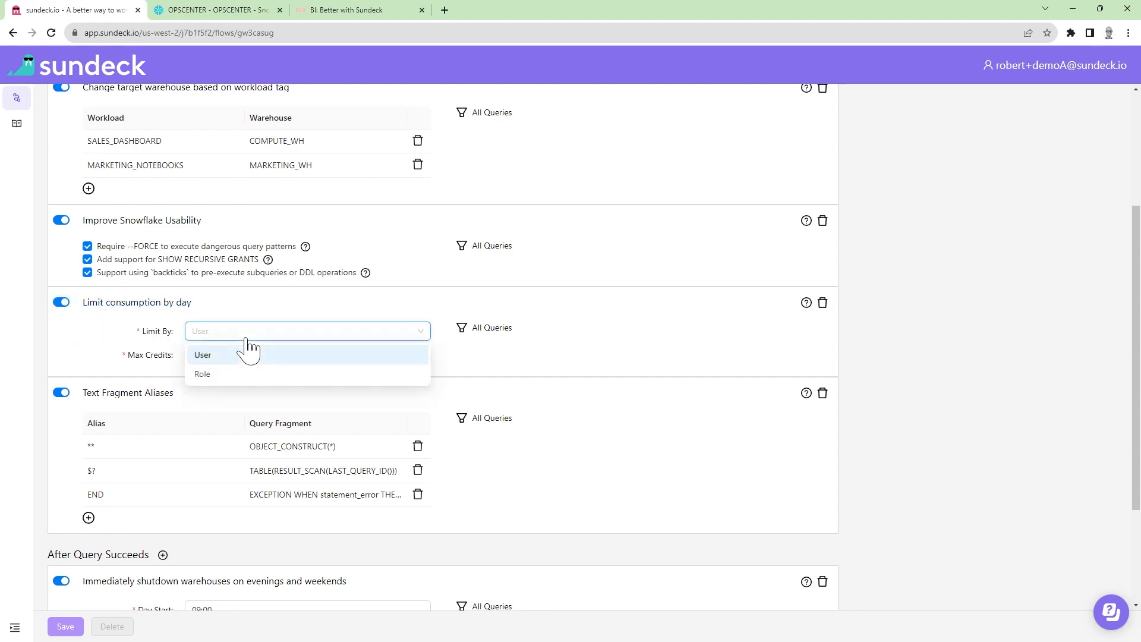
left_click(239, 373)
left_click(193, 355)
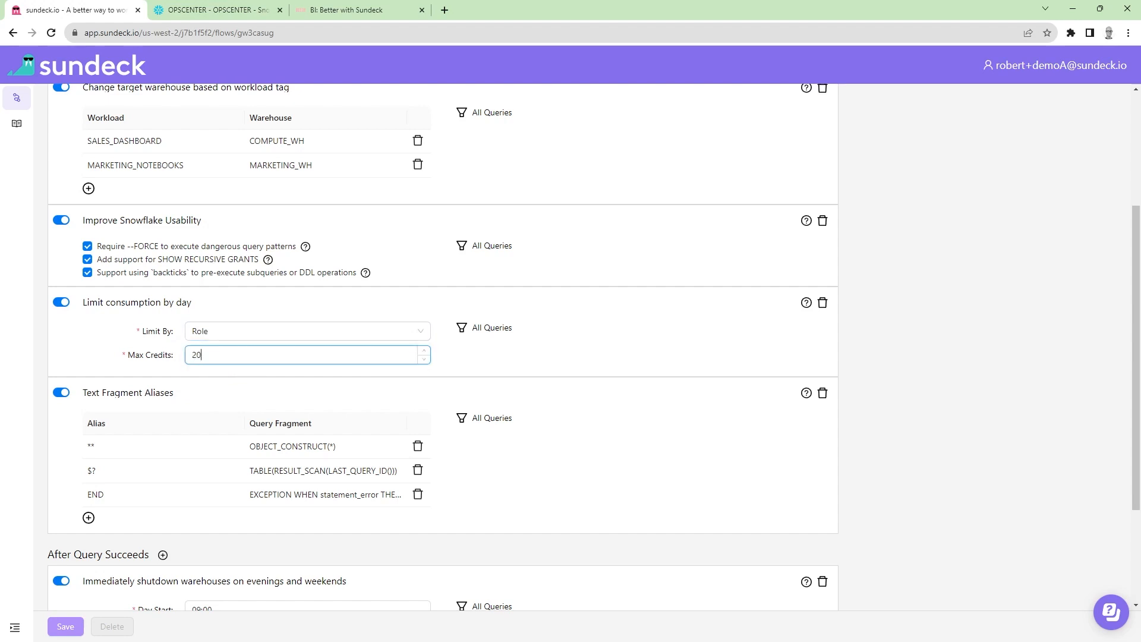
left_click(85, 345)
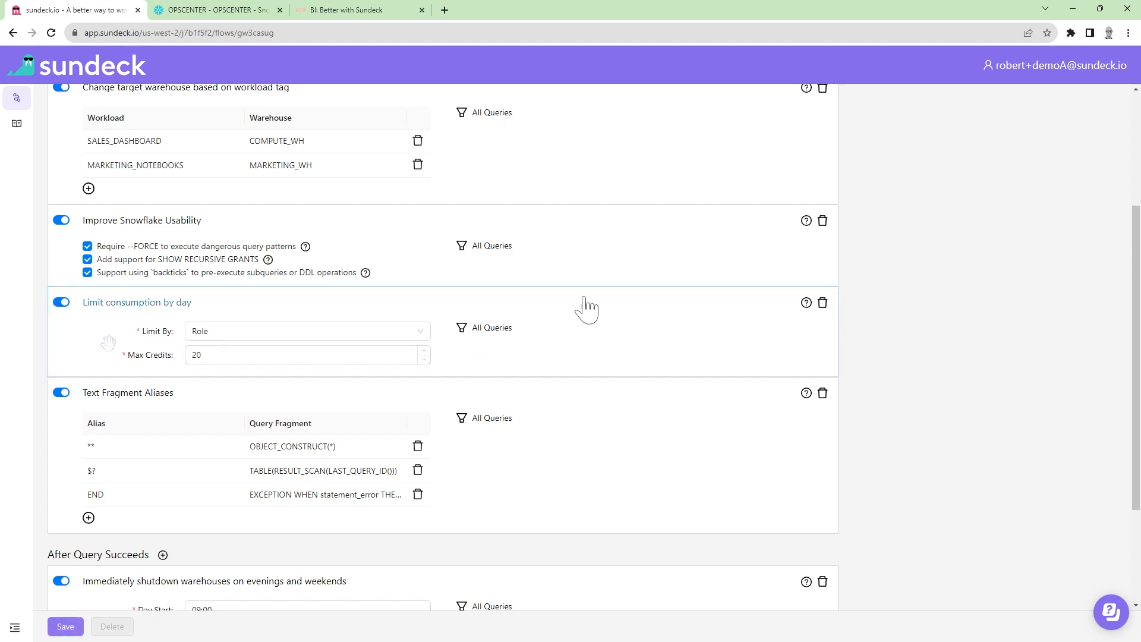
Step: Open the Sundeck account settings at the Tokens section
left_click(1055, 74)
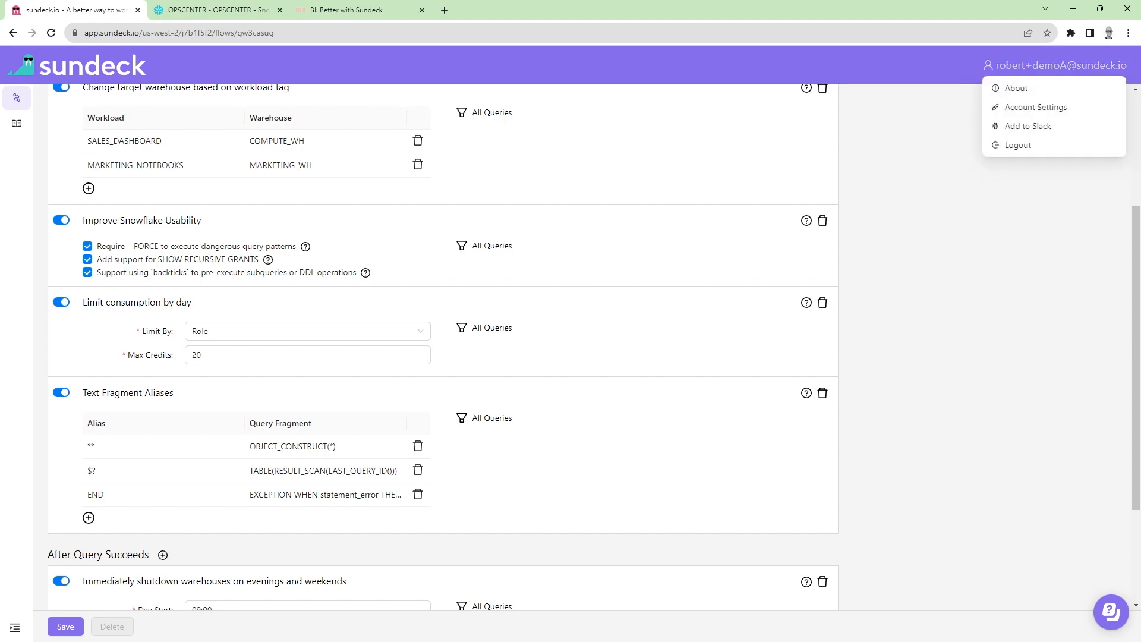
left_click(1041, 108)
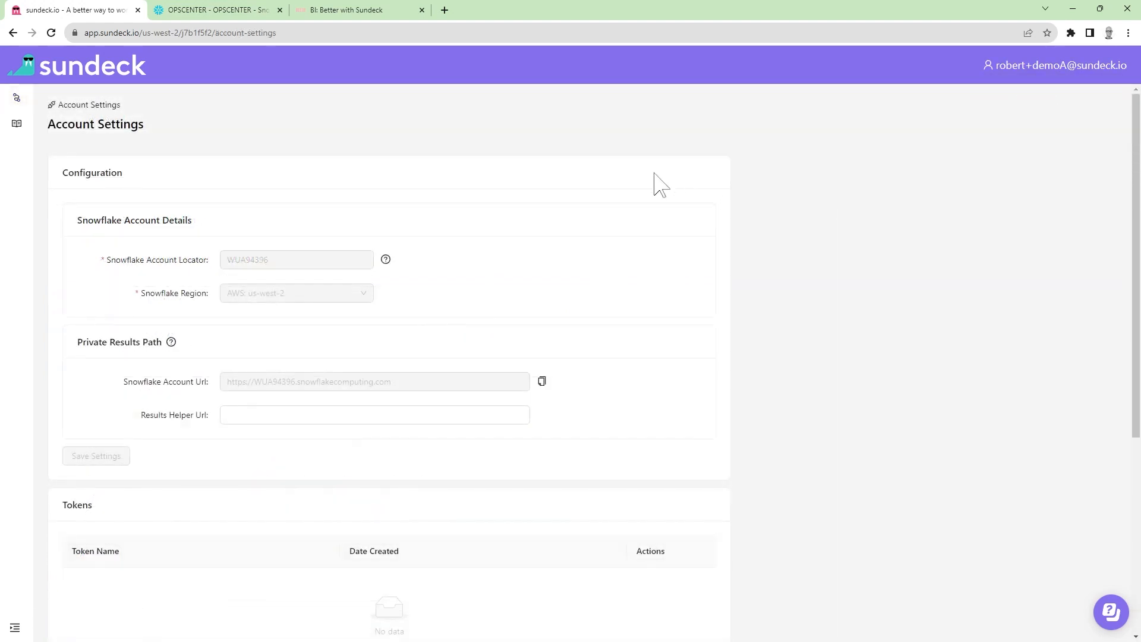
scroll(550, 222, "down", 2)
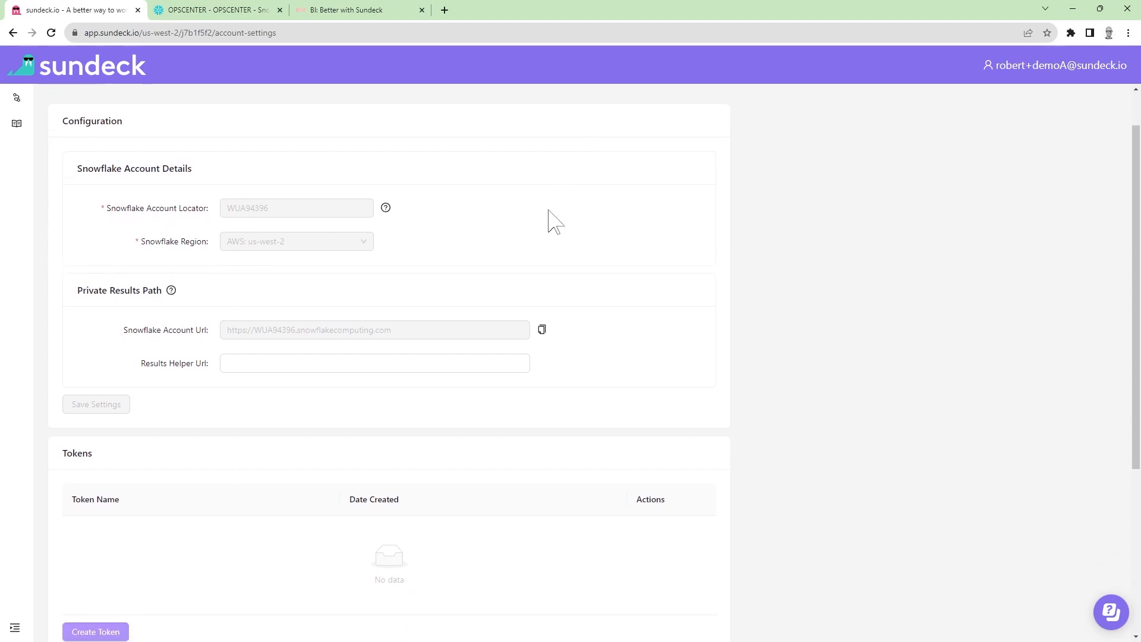
scroll(544, 228, "down", 2)
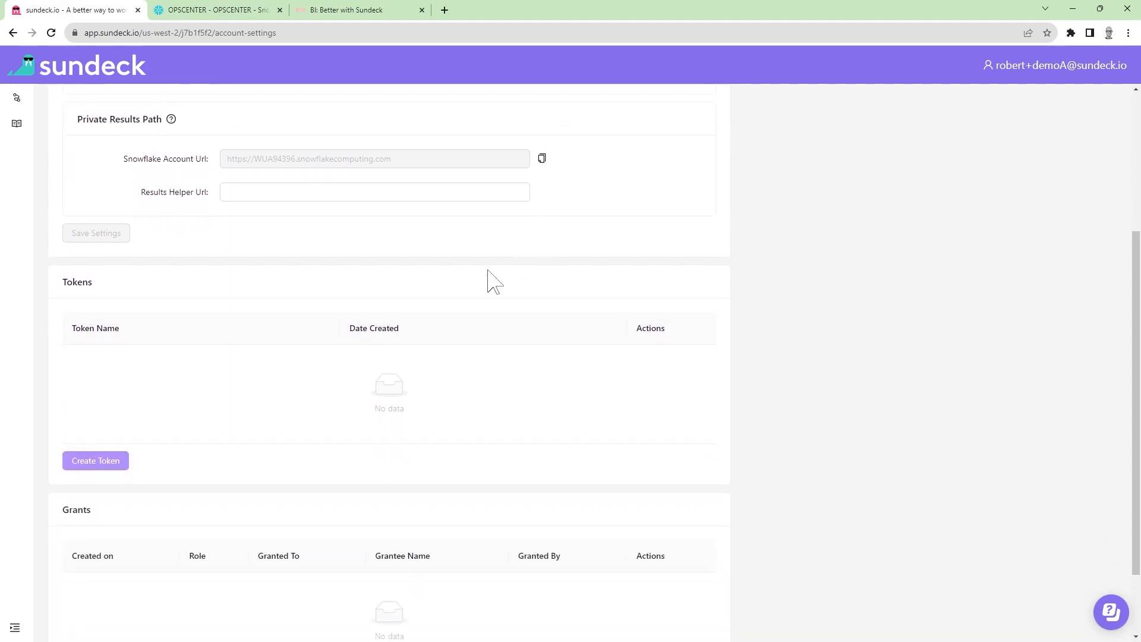
Step: Generate an API token named OpsCenter_Token and copy its value to the clipboard
left_click(95, 461)
type("OpsCent")
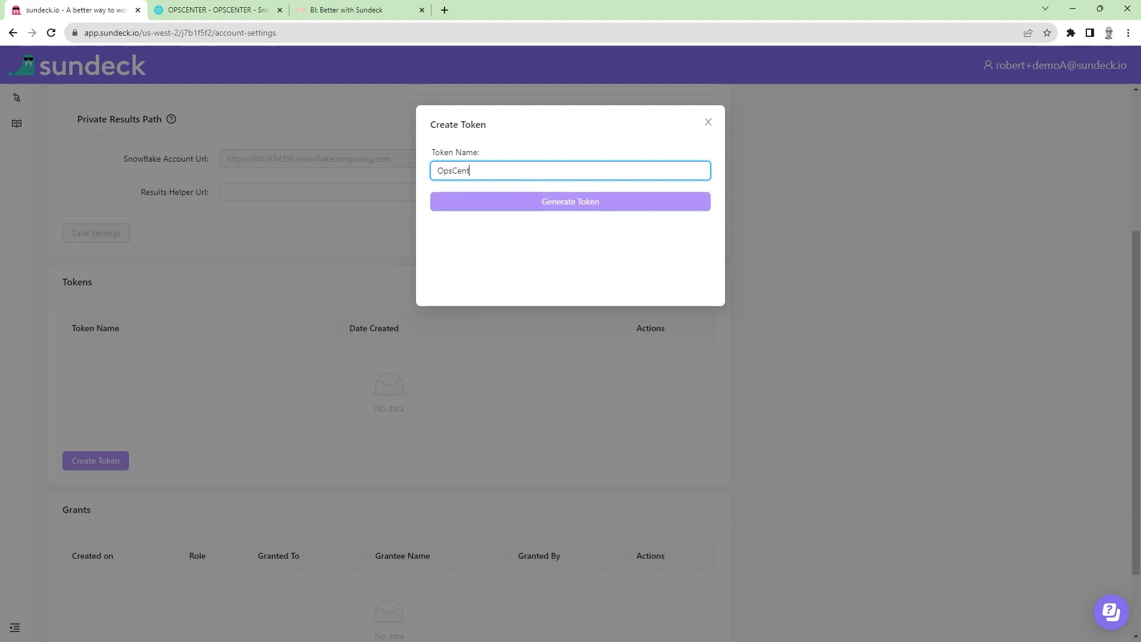
type("er_Token")
key("Tab")
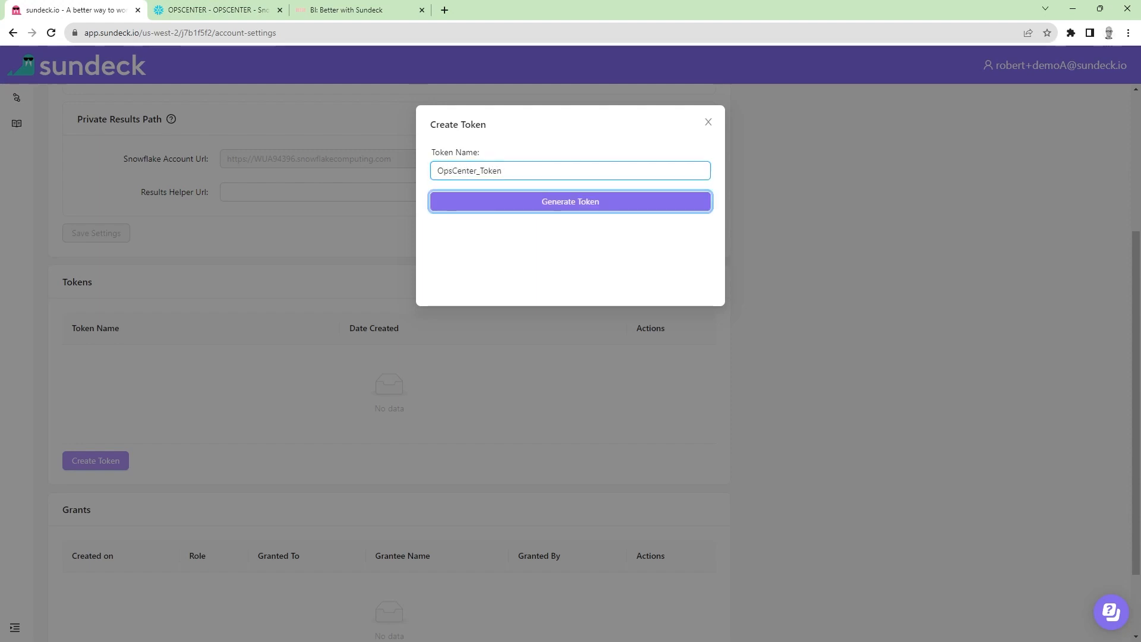
left_click(558, 205)
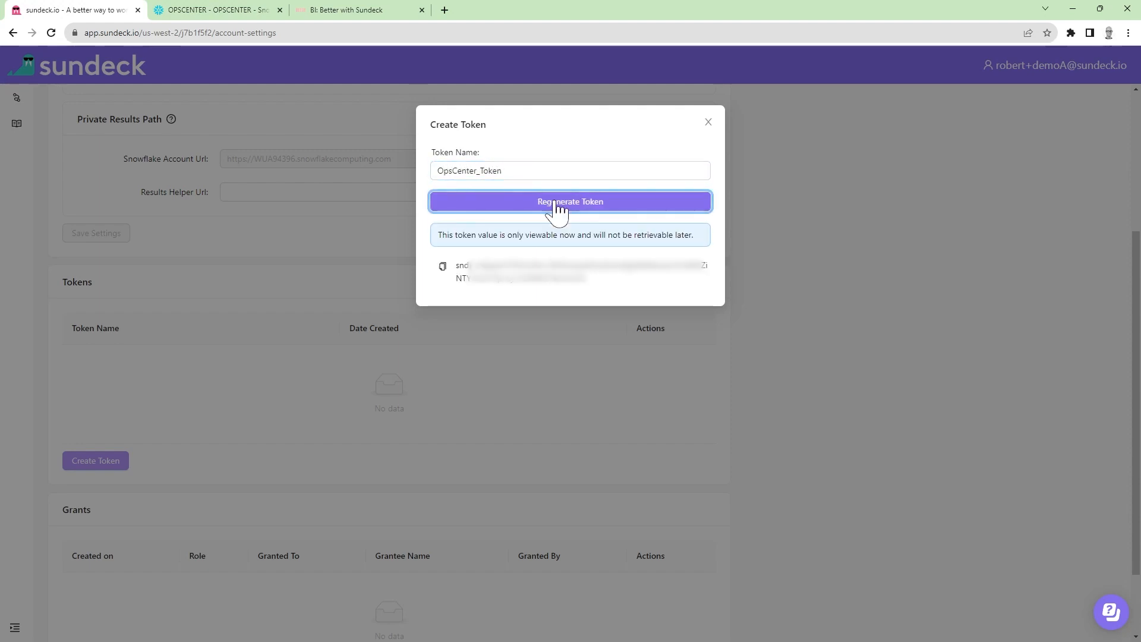
left_click(443, 267)
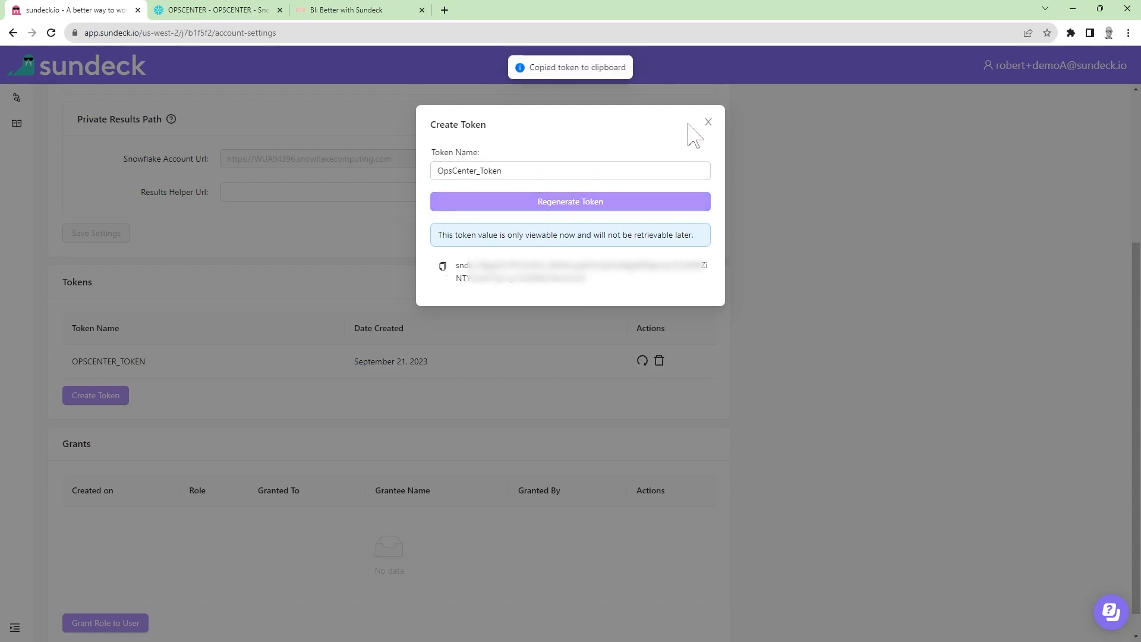
left_click(708, 122)
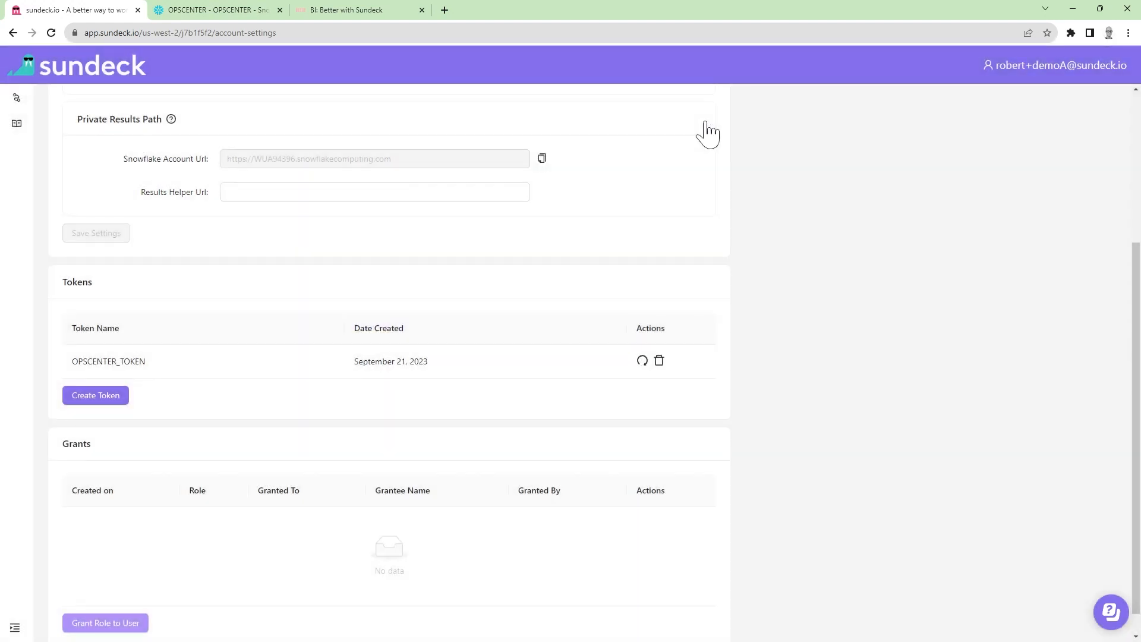
Step: Switch to OpsCenter in Snowflake and open the email signup option for enabling notifications in the initial setup
left_click(221, 13)
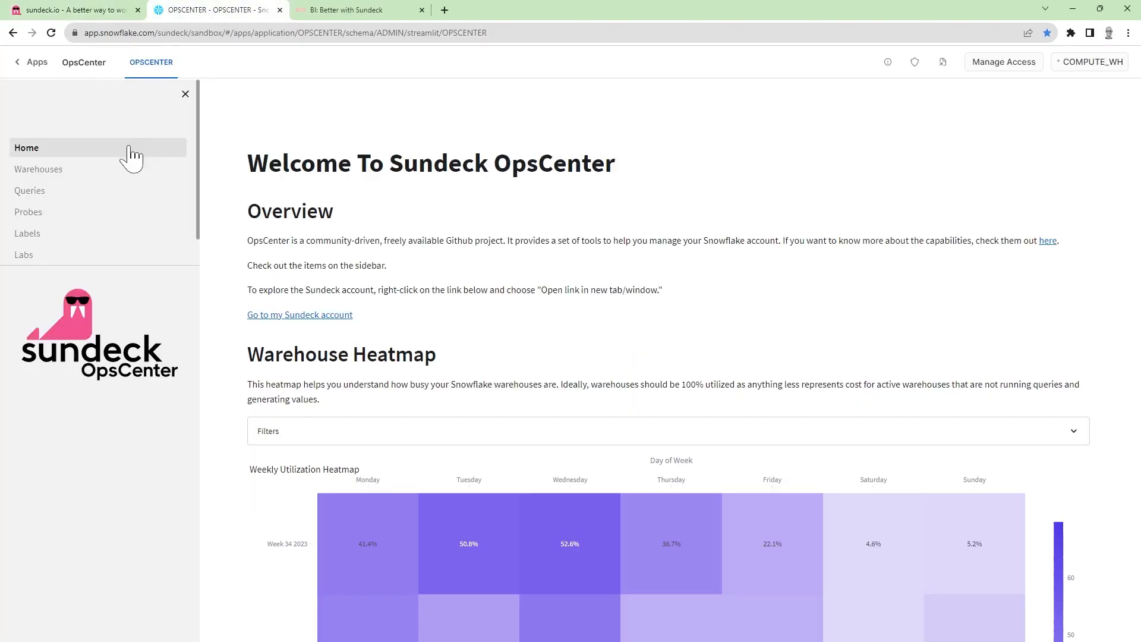
scroll(131, 173, "down", 1)
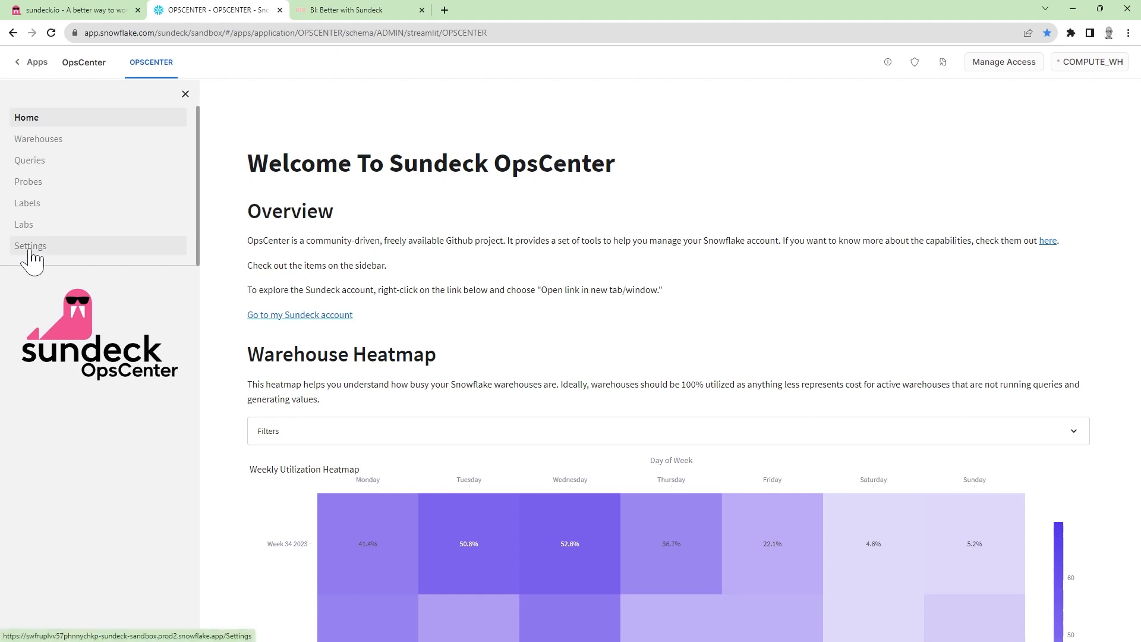
left_click(78, 248)
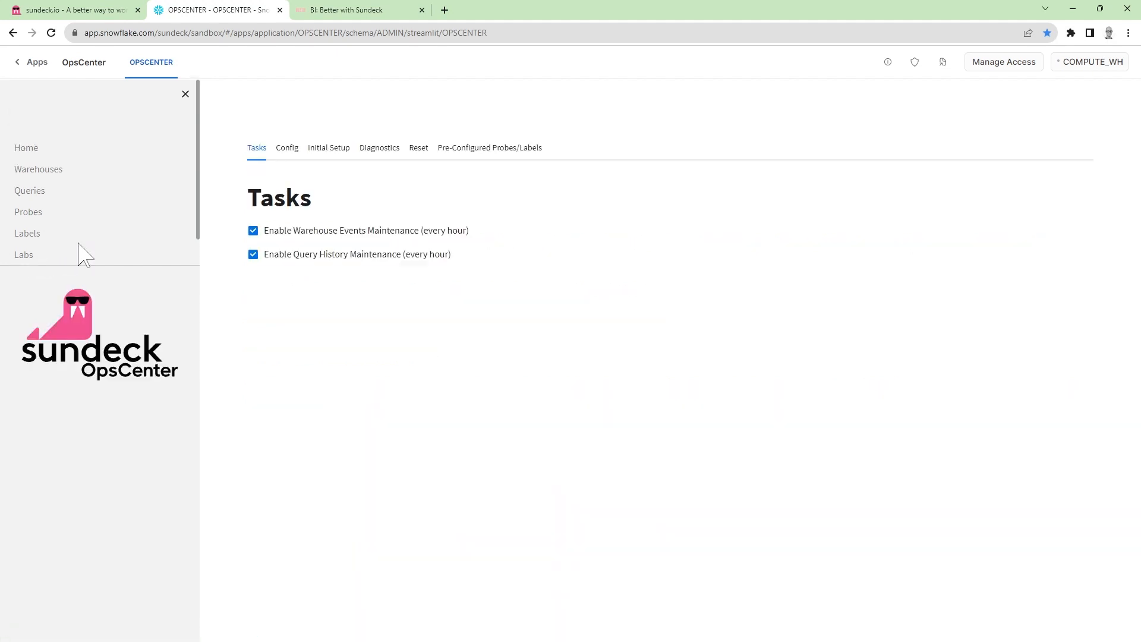
left_click(324, 155)
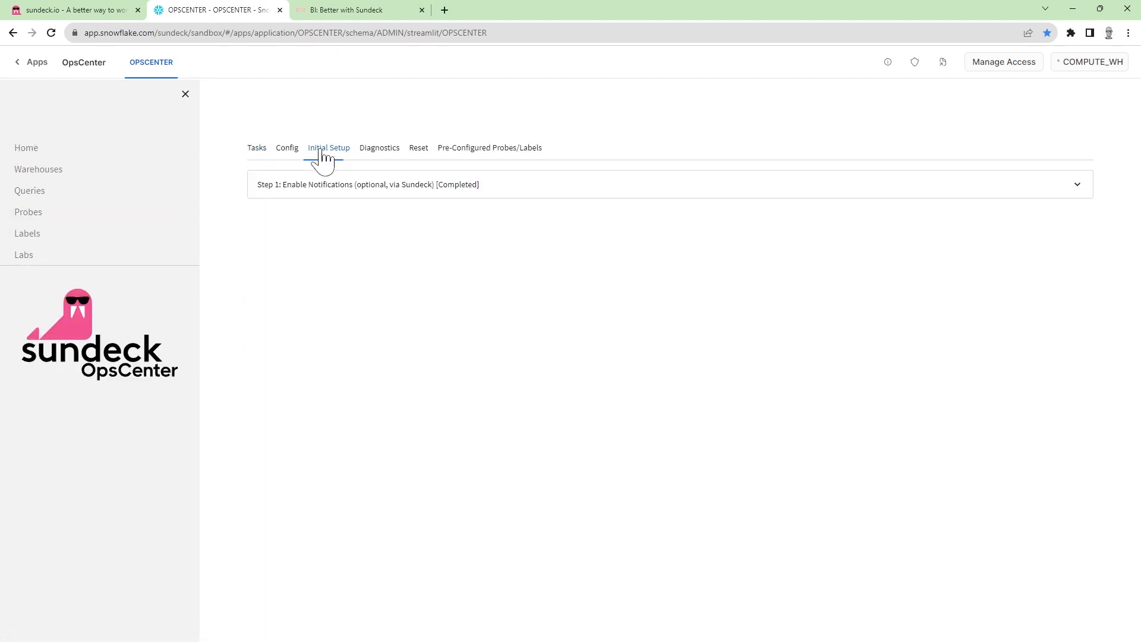
left_click(625, 189)
scroll(624, 191, "down", 3)
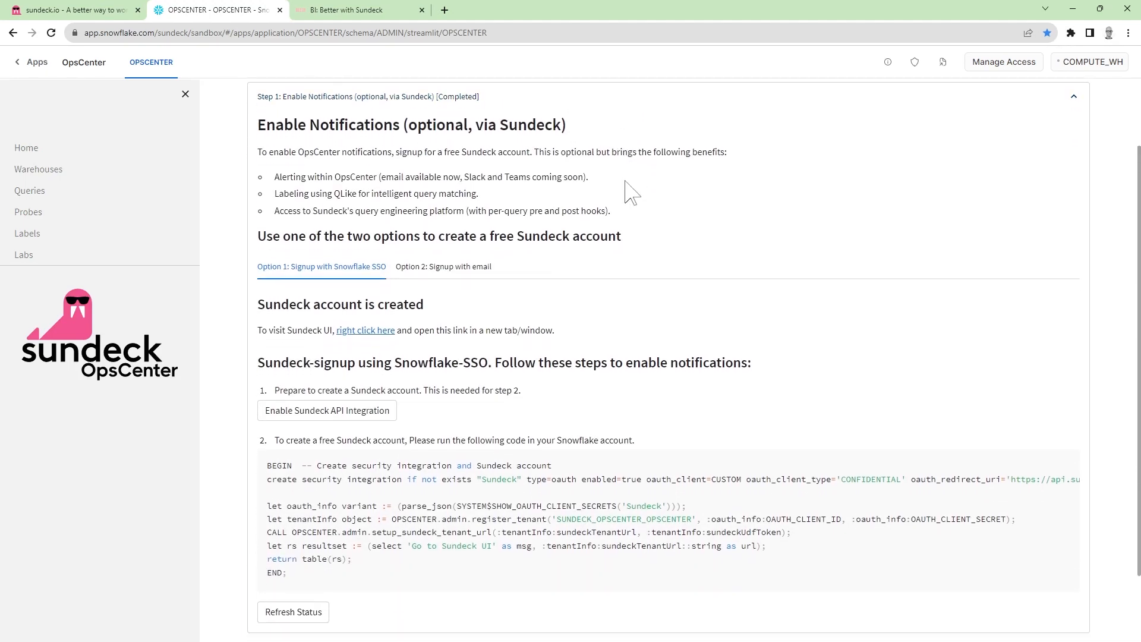
left_click(461, 191)
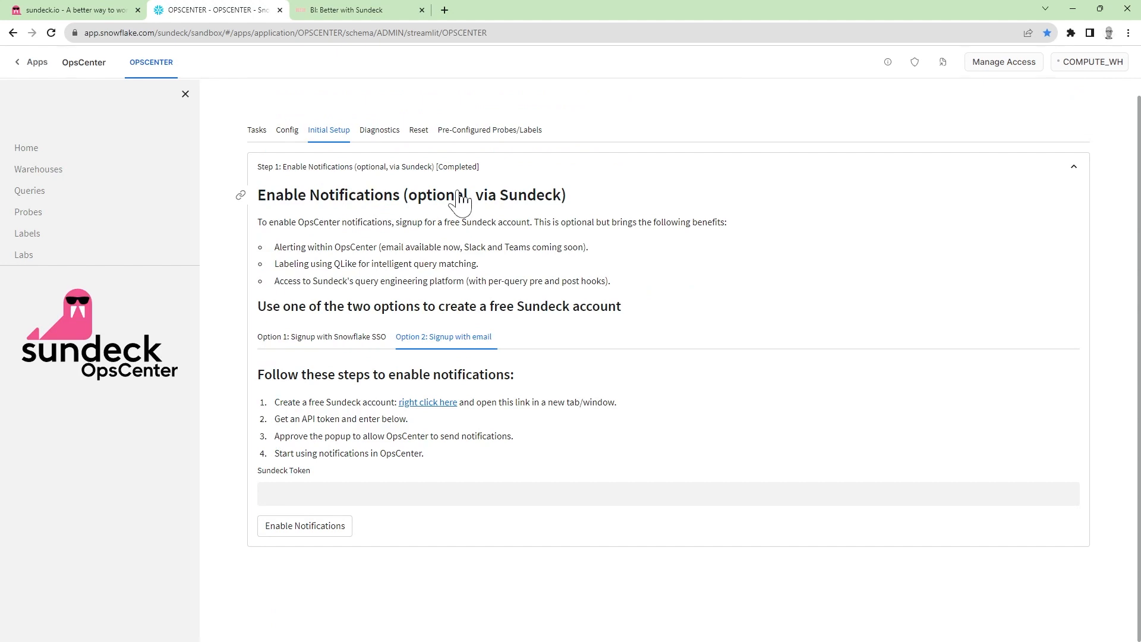
Step: Paste the Sundeck API token, enable notifications, and allow OpsCenter to create the API integration
left_click(364, 493)
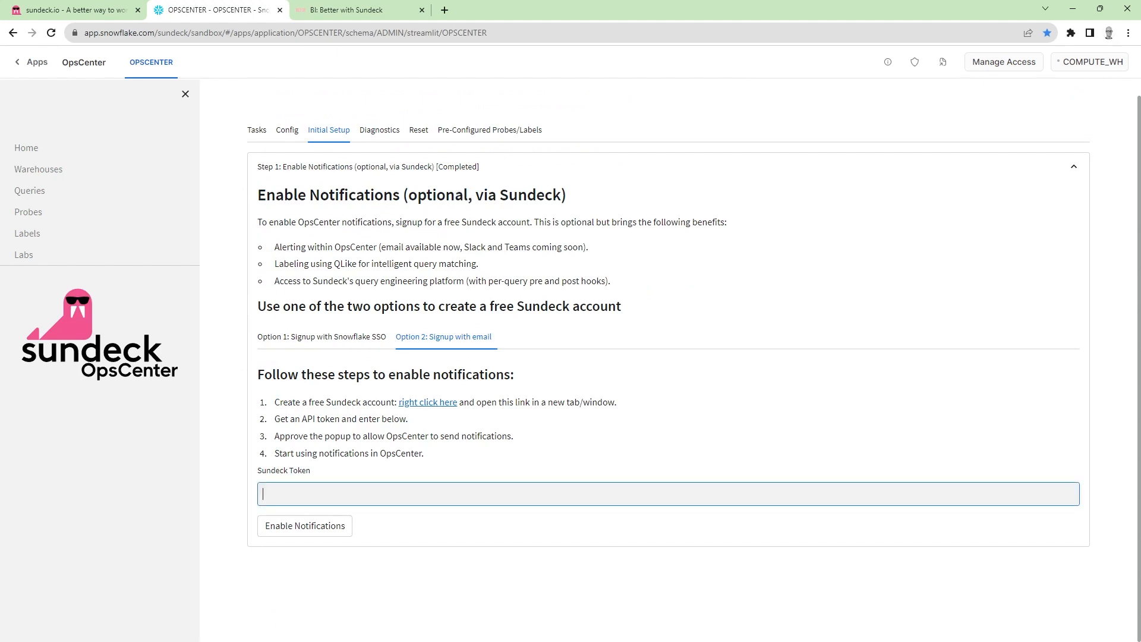
key("ctrl+v")
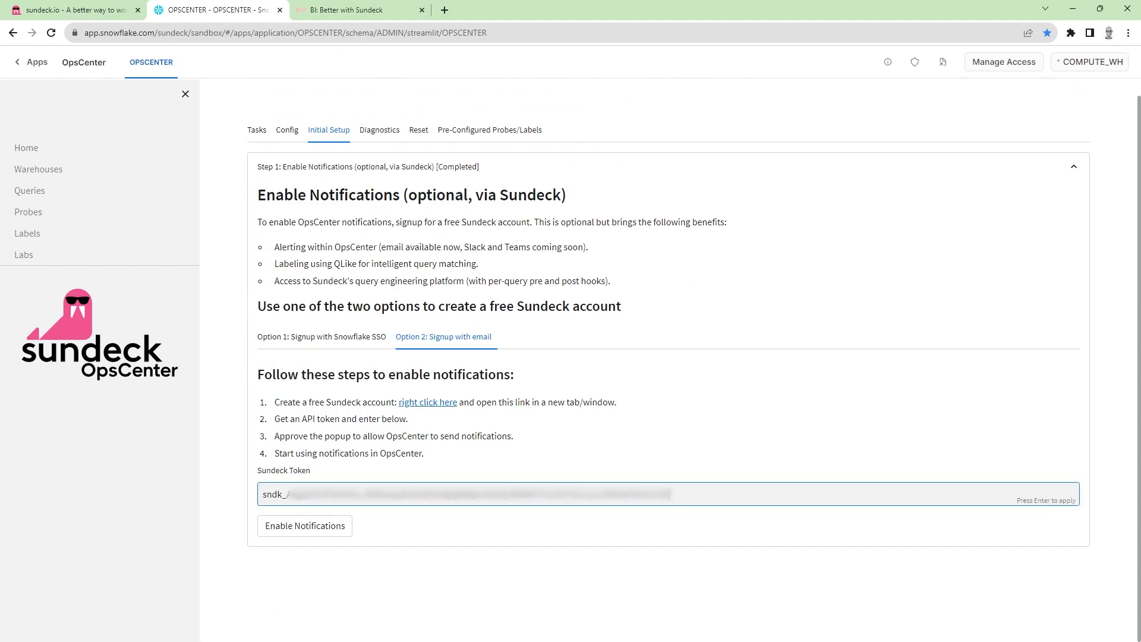
left_click(321, 529)
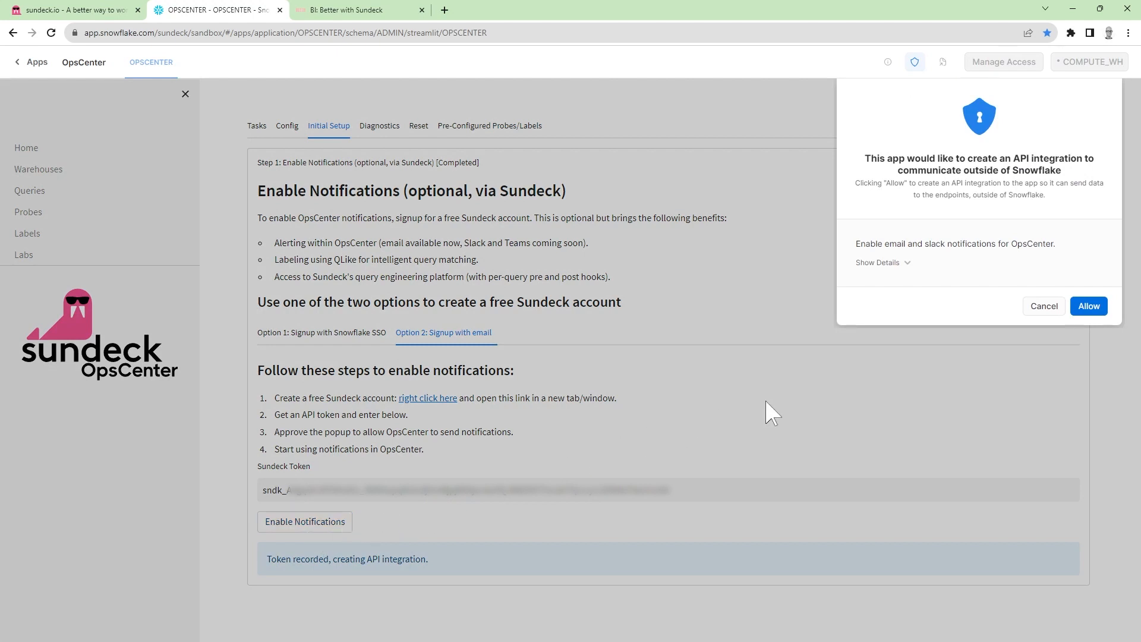
left_click(1079, 310)
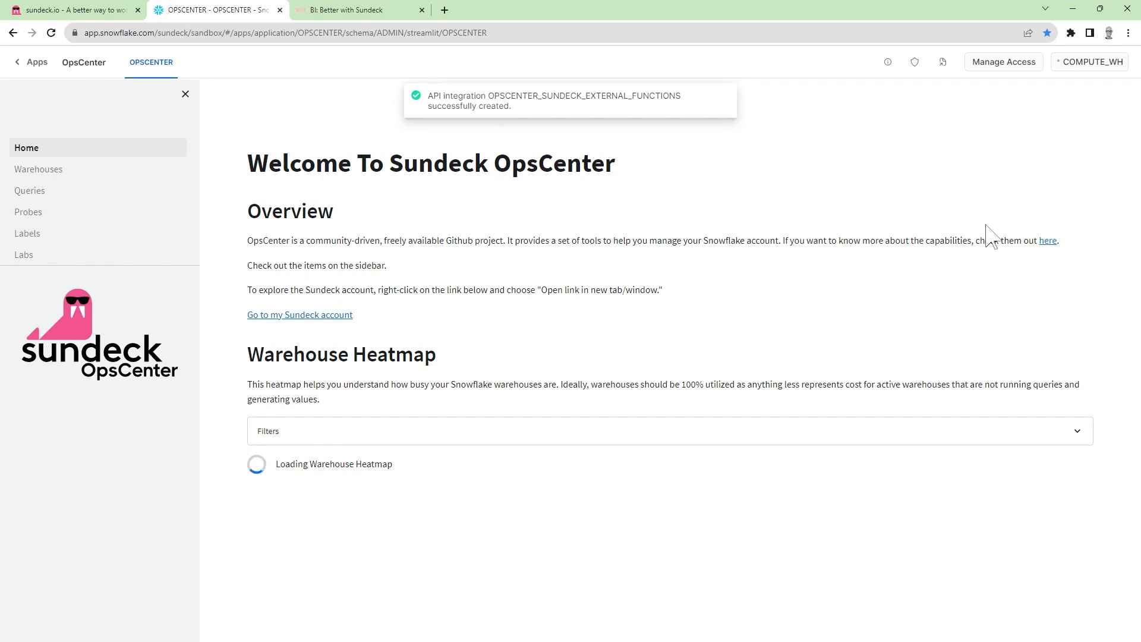
Step: Switch to Sundeck and open the flow's hooks at the evening and weekend warehouse shutdown settings
left_click(89, 10)
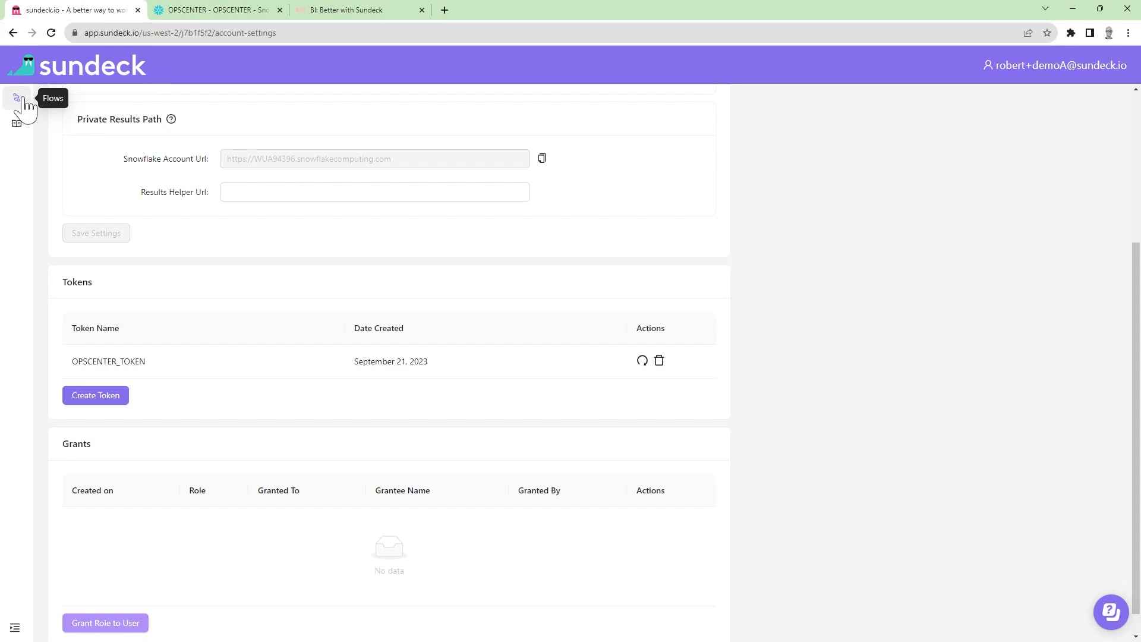
left_click(19, 102)
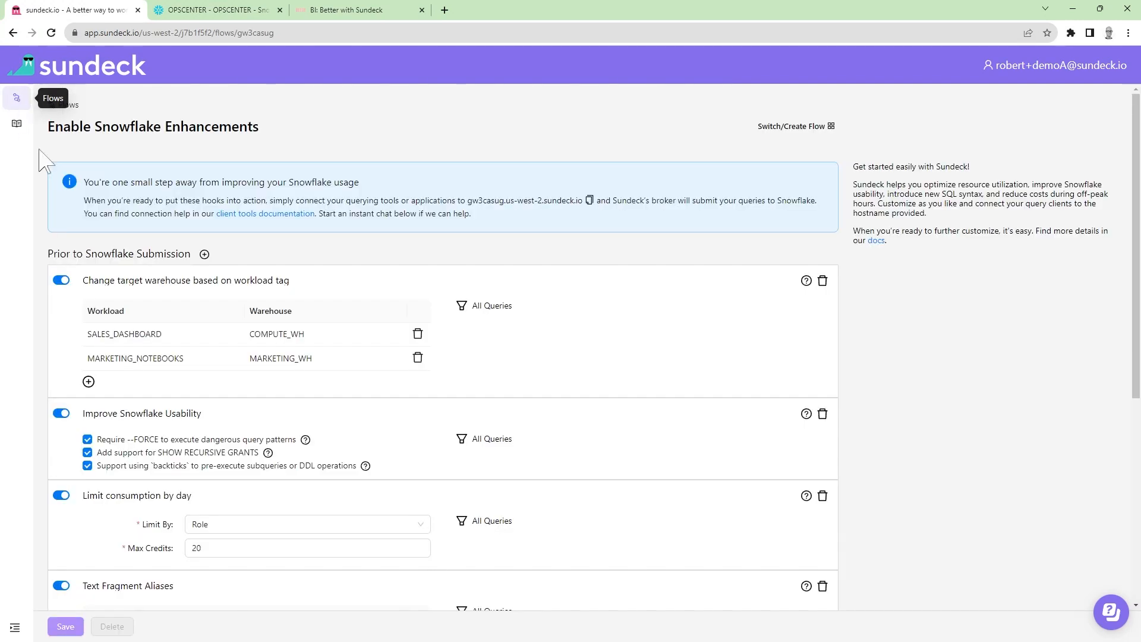
scroll(137, 341, "down", 2)
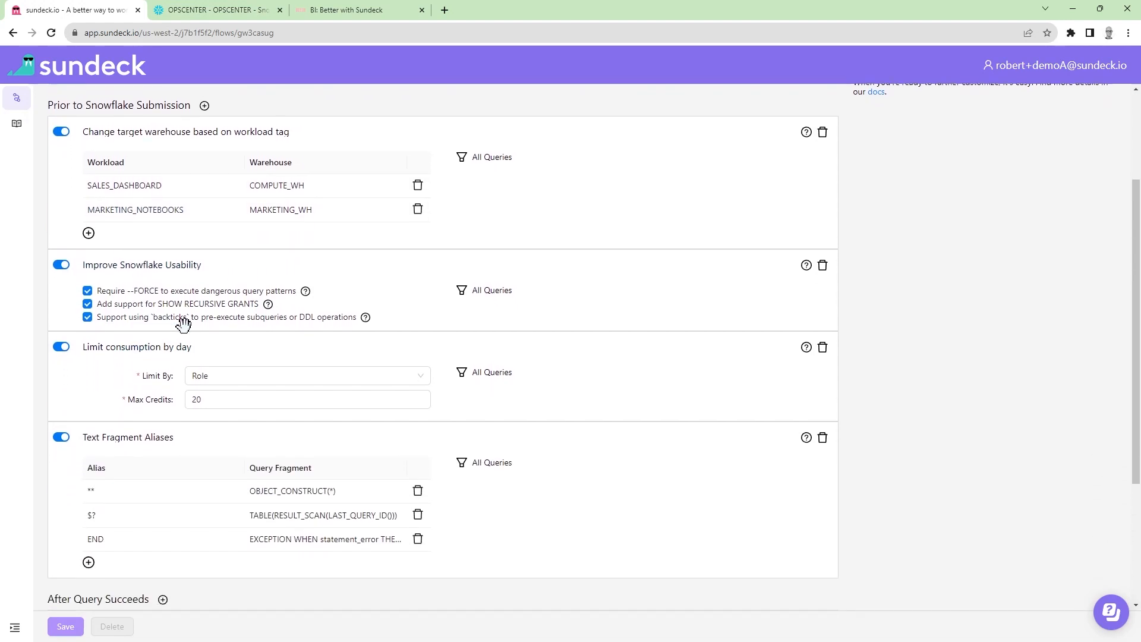
scroll(181, 317, "down", 2)
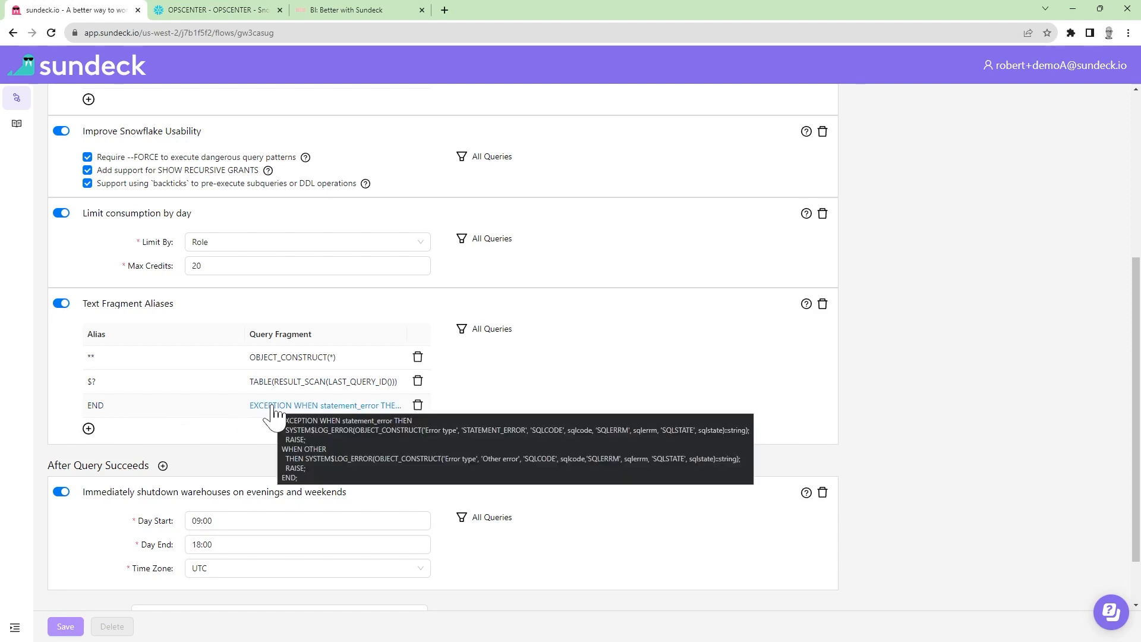
scroll(259, 424, "down", 2)
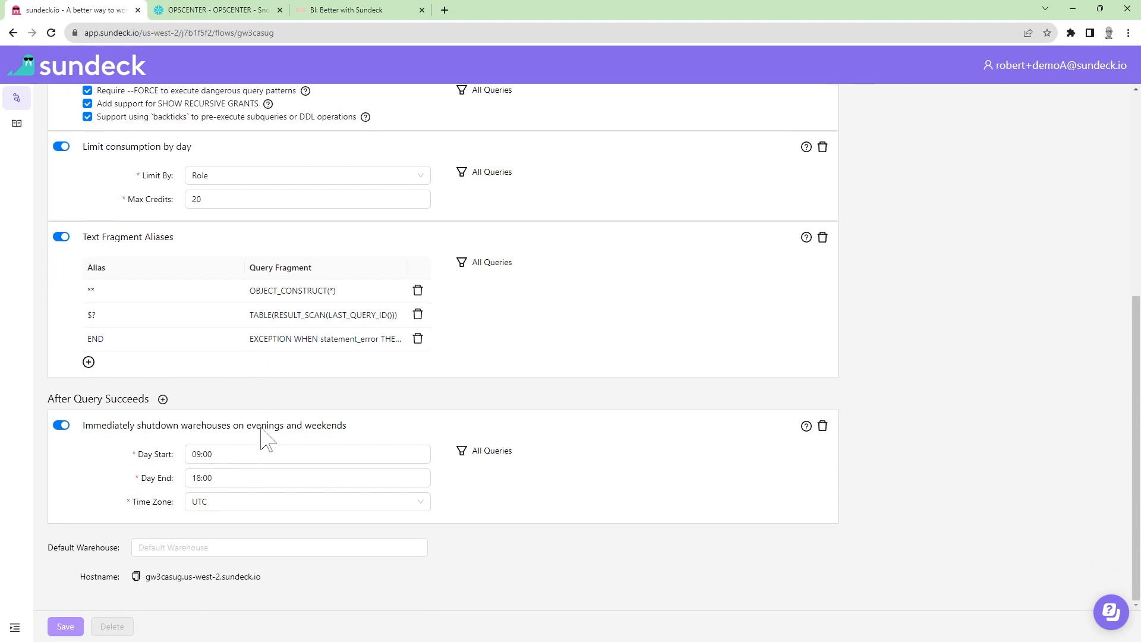
Step: Set the evening and weekend warehouse shutdown hook's time zone to America/New_York and save the flow
left_click(158, 455)
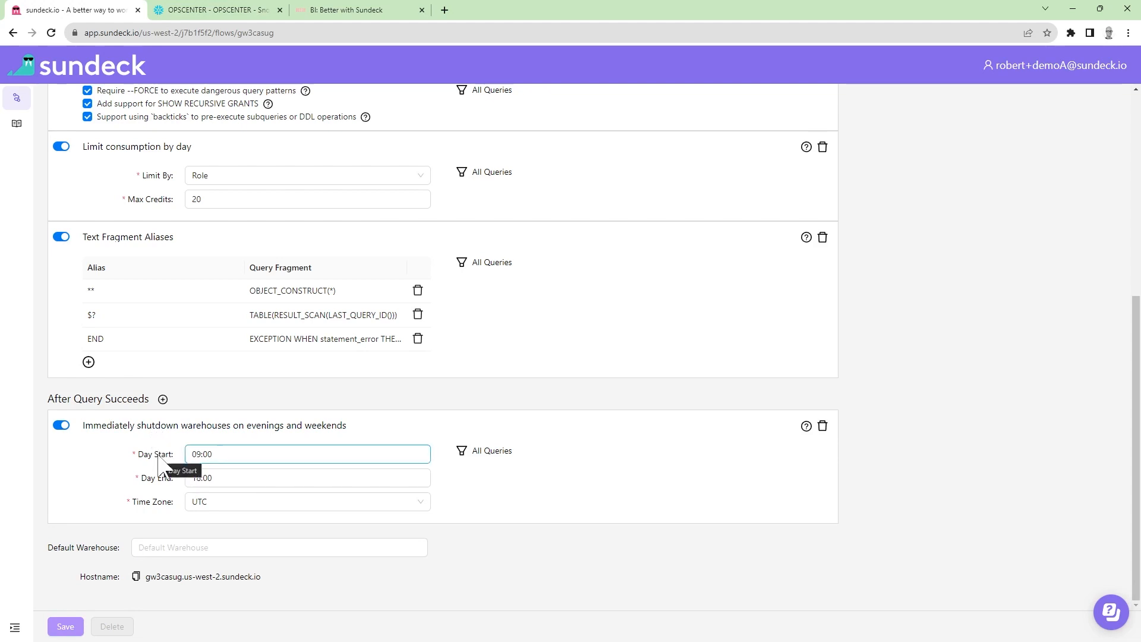
left_click(159, 477)
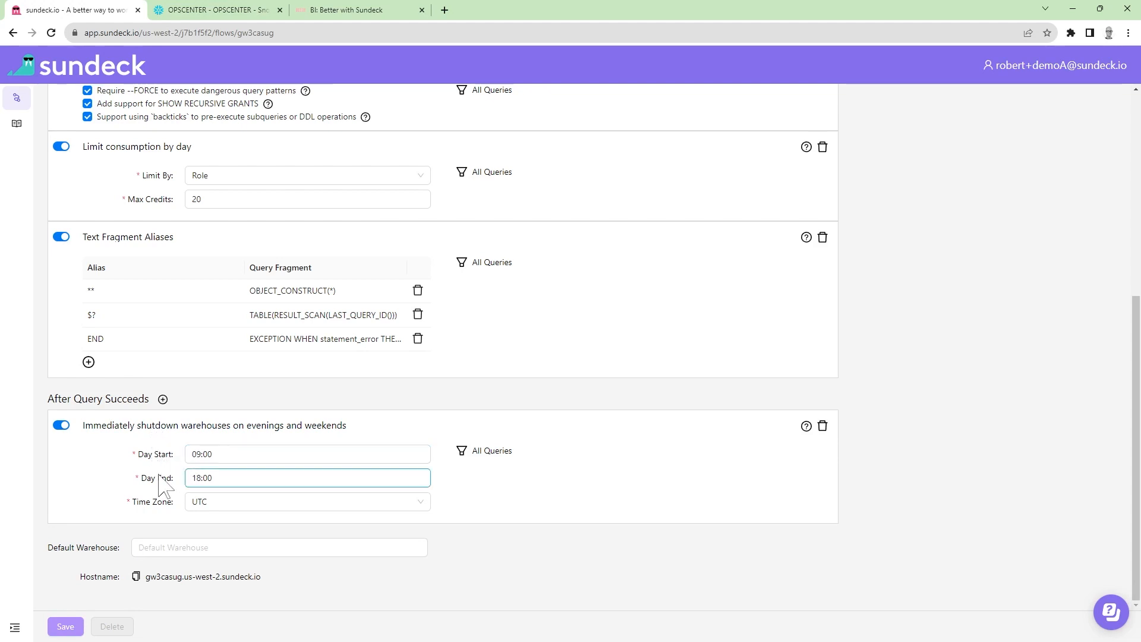
left_click(160, 502)
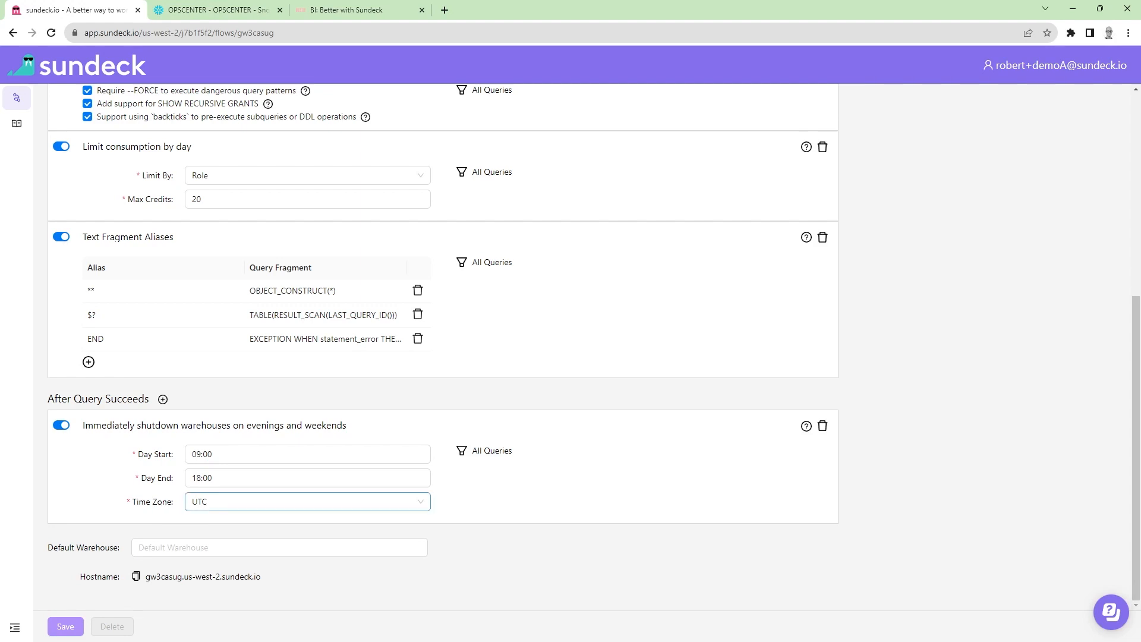
key("Down")
left_click(265, 367)
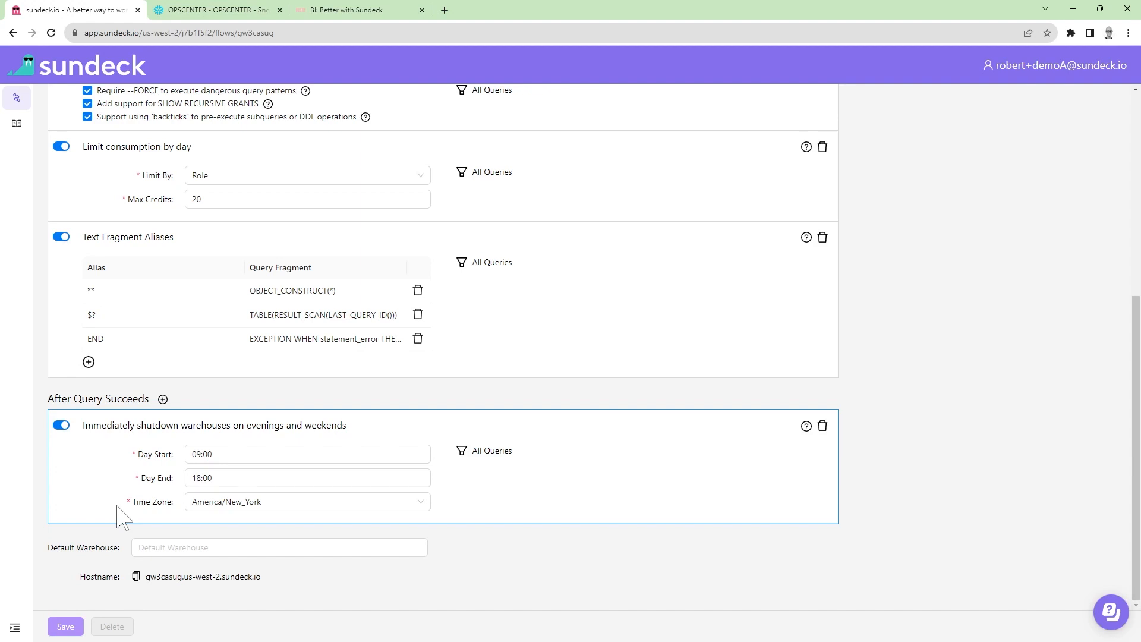
left_click(66, 627)
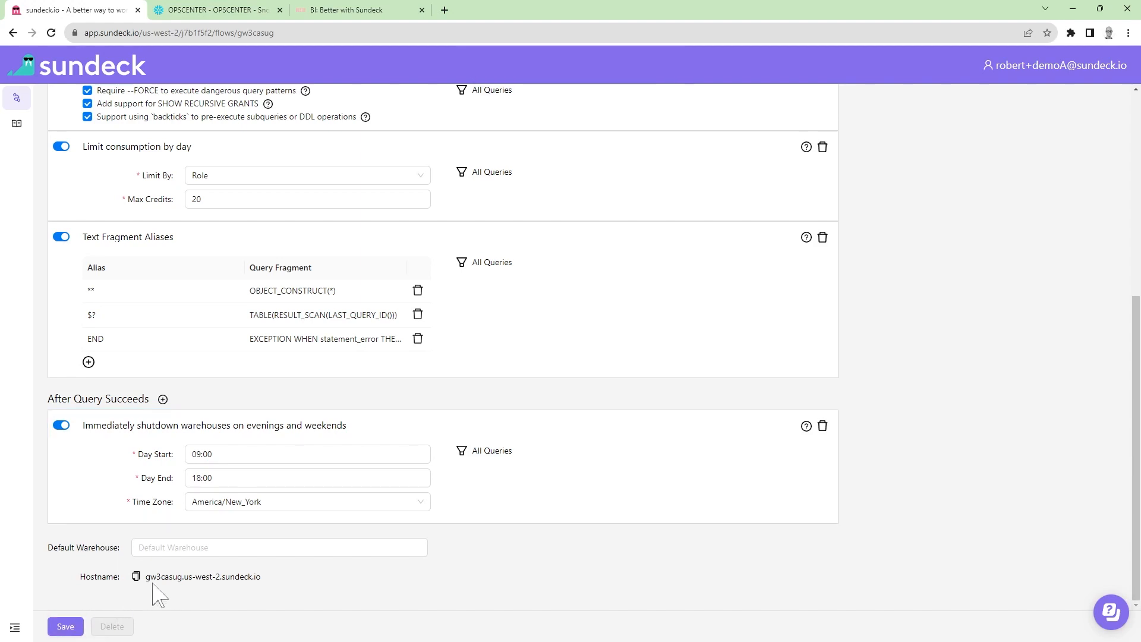
Step: Copy the flow's hostname and start a new Snowflake data connection in the Hex project BI: Better with Sundeck
left_click(136, 577)
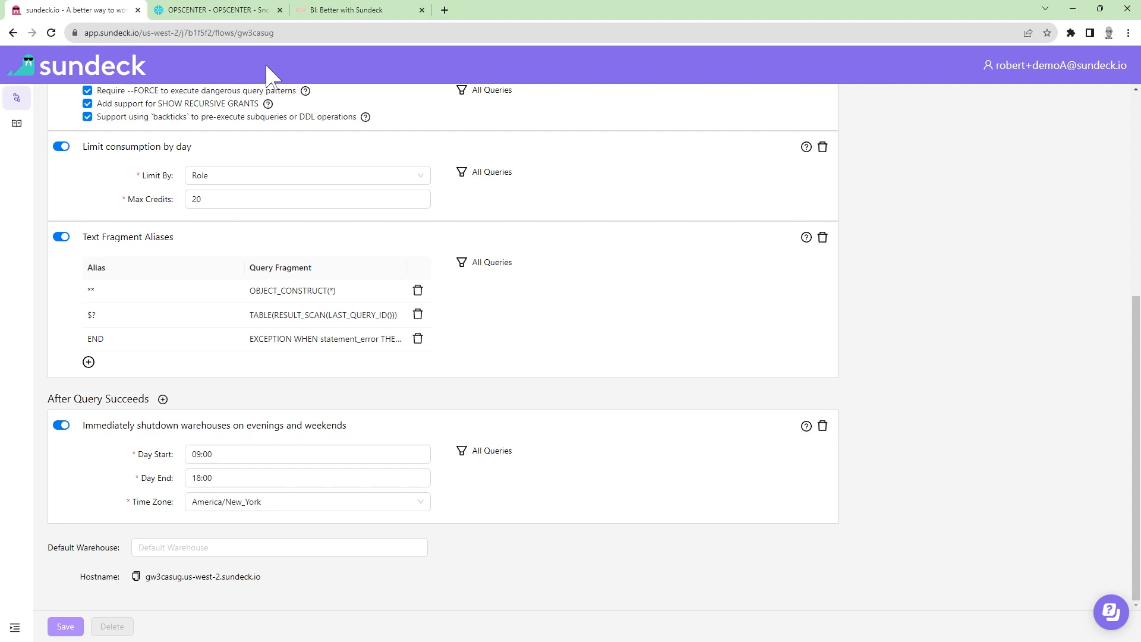
left_click(337, 11)
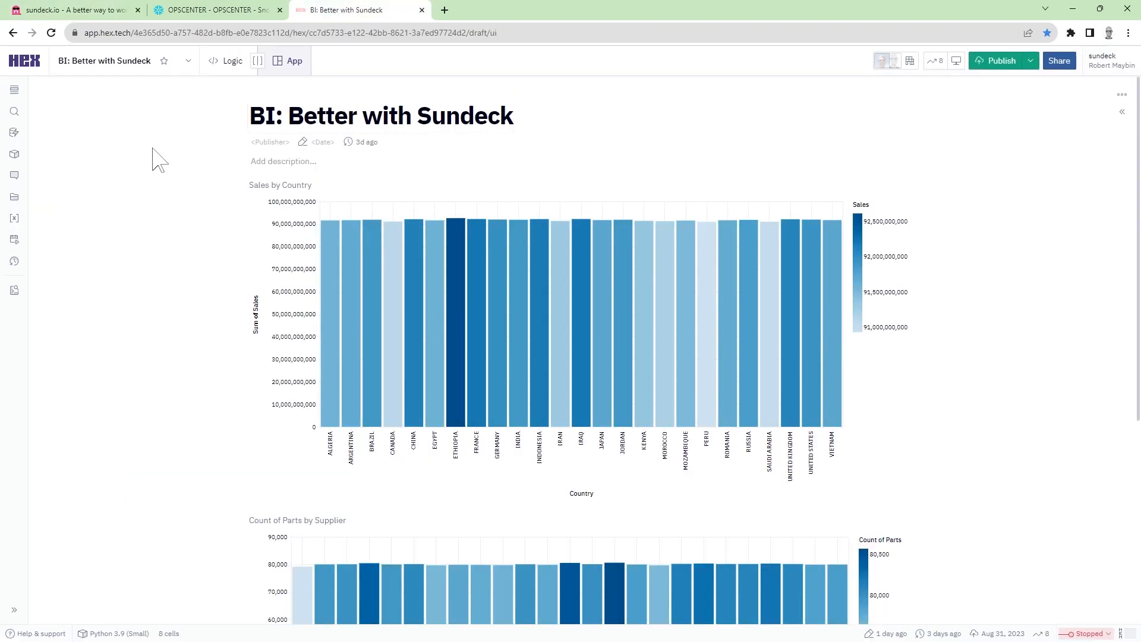
left_click(14, 132)
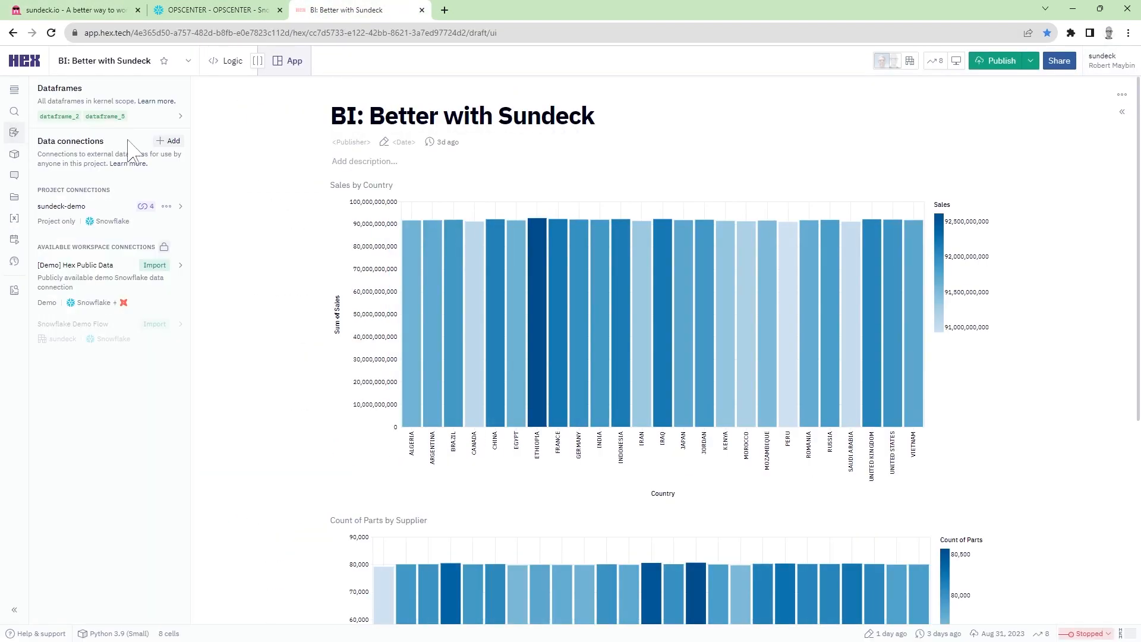
left_click(168, 141)
left_click(143, 158)
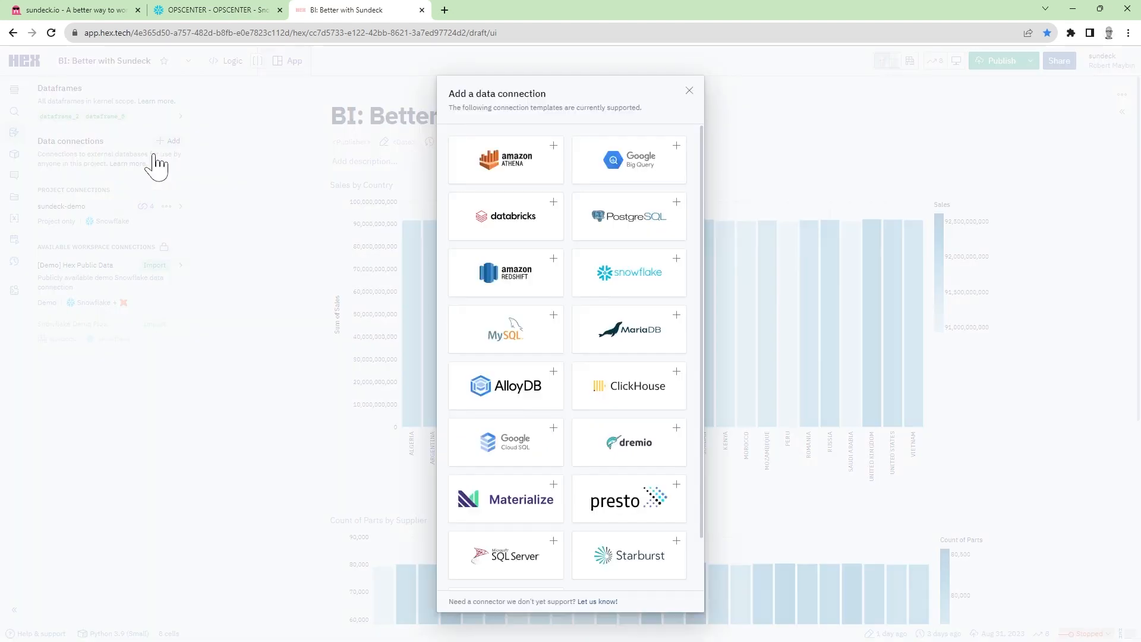
left_click(618, 280)
Step: Name the connection sundeck-broker-demo and enter the copied Sundeck hostname as the account name with Proxy enabled
type("sundeck-broker-demo")
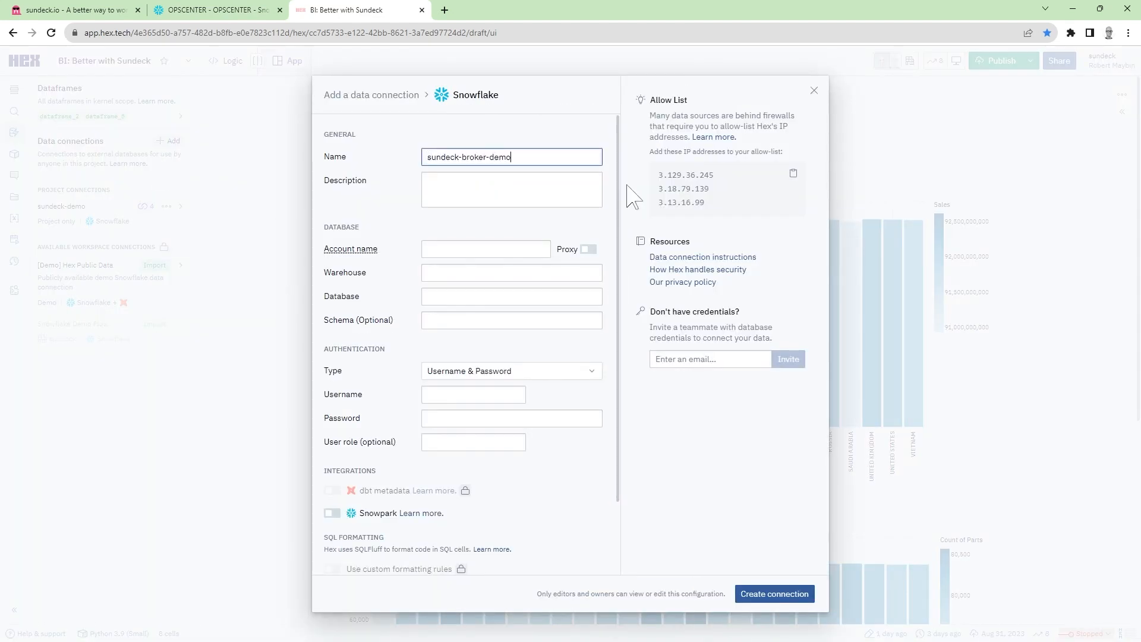
key("Tab")
key("Tab")
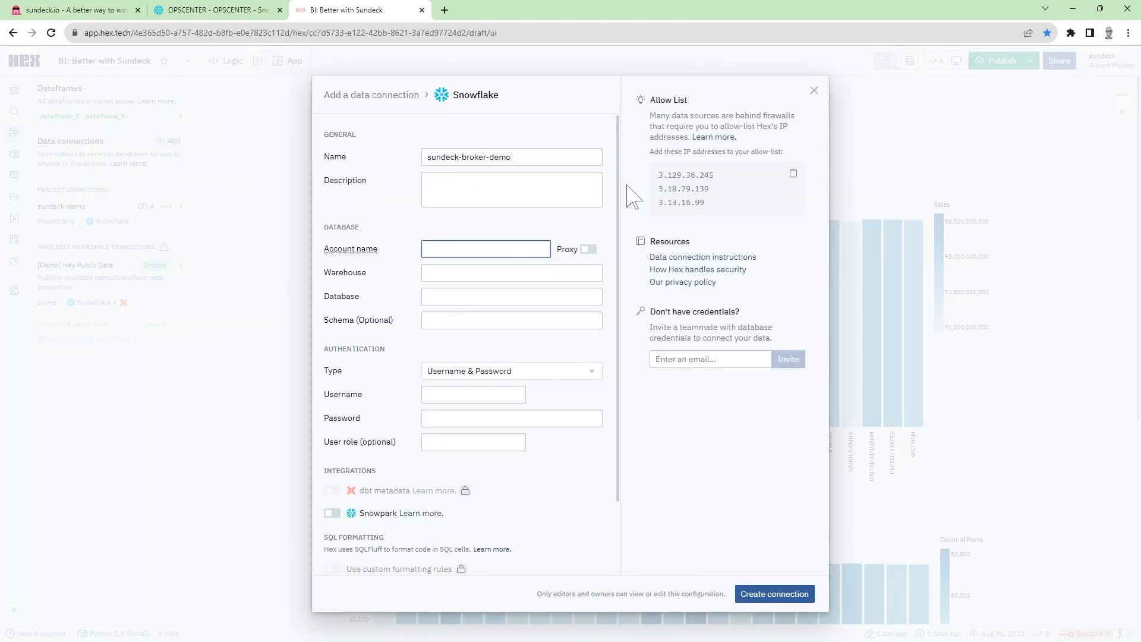
key("ctrl+v")
left_click(588, 250)
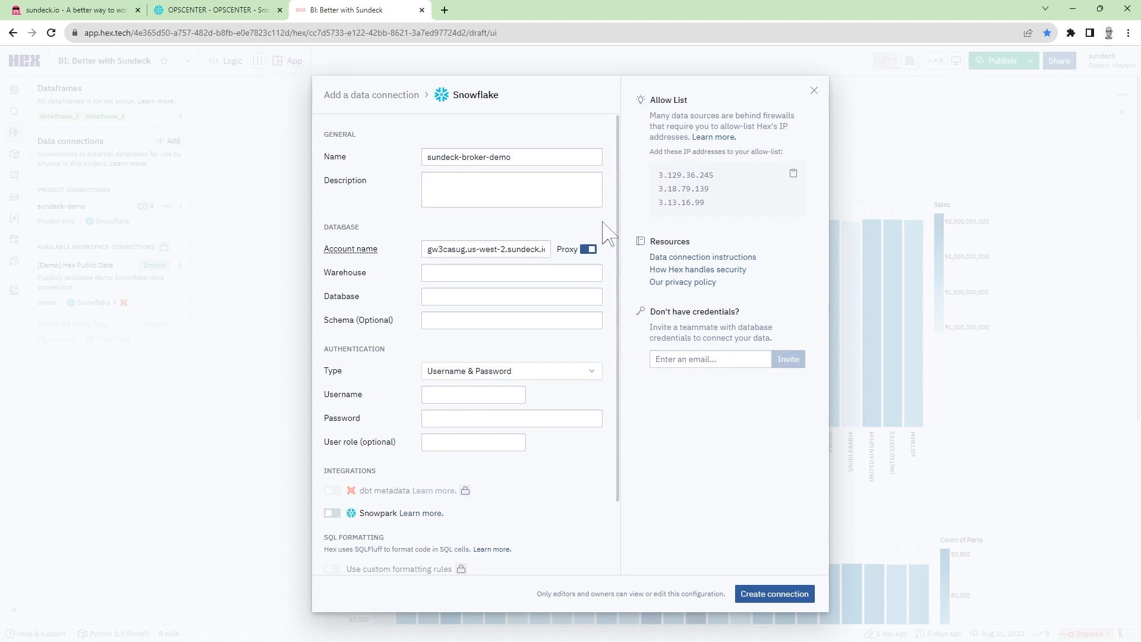
Step: Set the connection's warehouse to \$SALES_DASHBOARD and its database to SNOWFLAKE_SAMPLE_DATA
left_click(557, 272)
type("\\$")
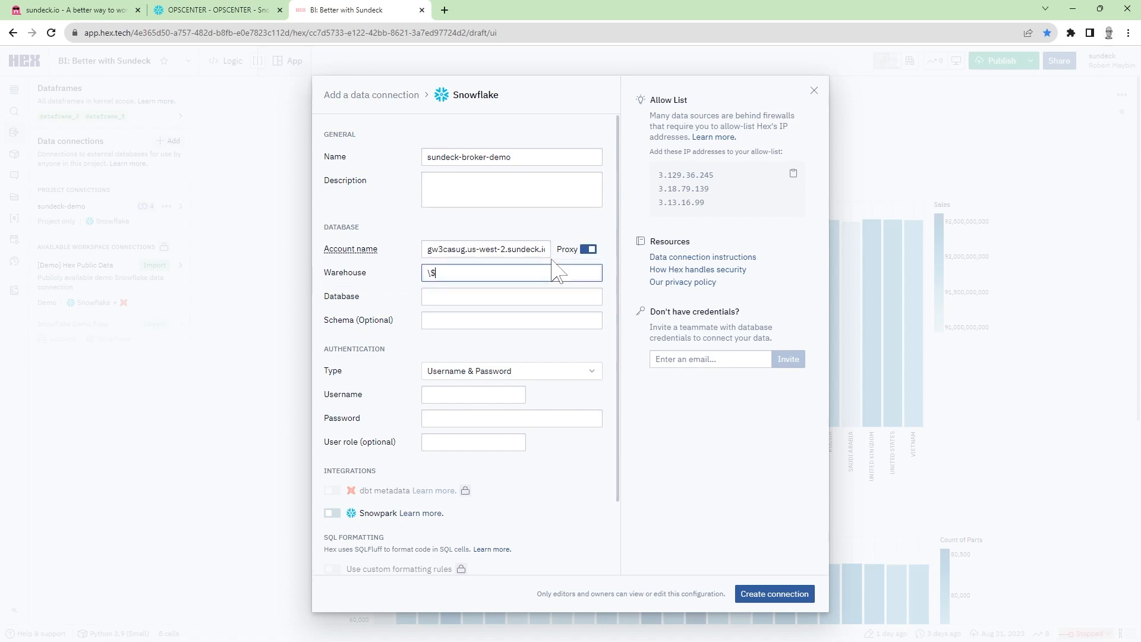
type("SALES_DASHBOARD")
key("Tab")
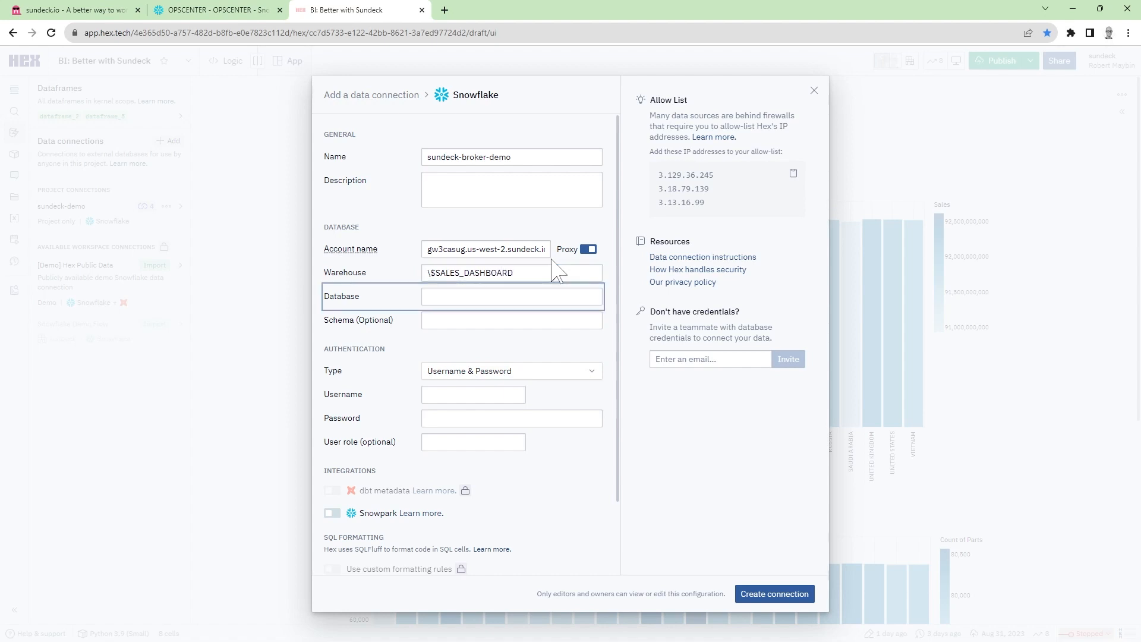
type("SNOWFLAKE_")
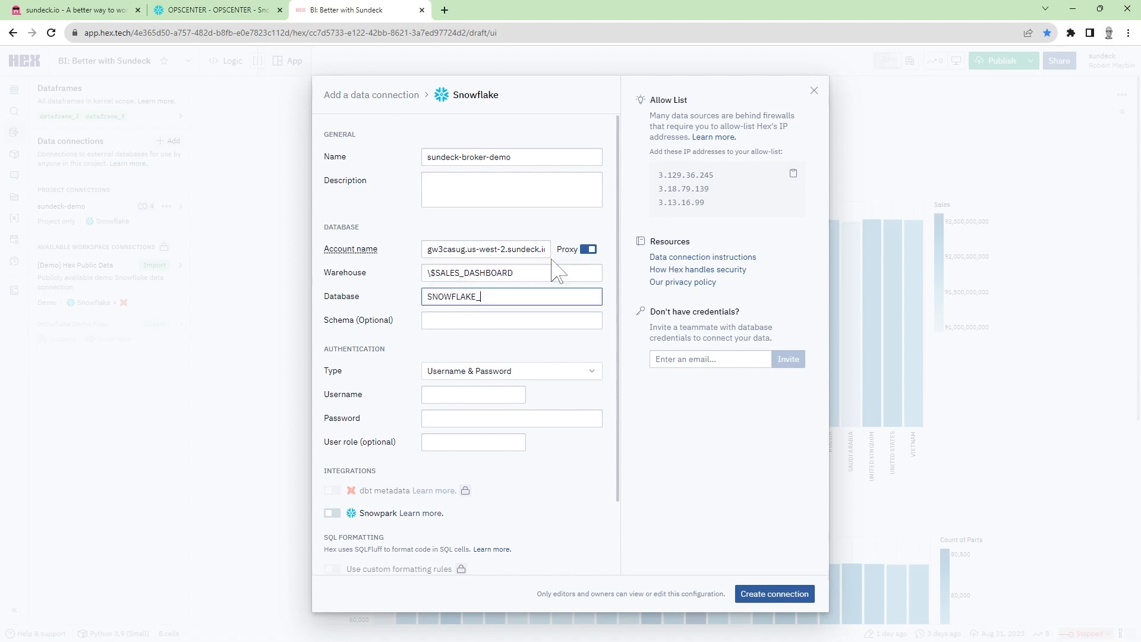
type("SAMPLE_DATA")
key("Tab")
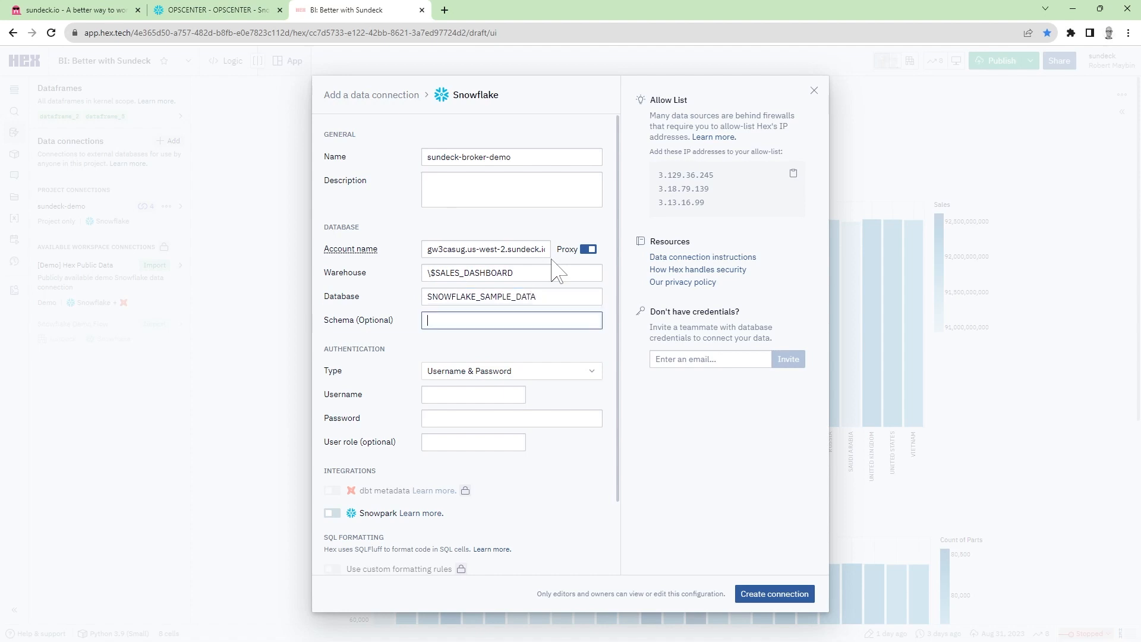
Step: Enter the Snowflake username and password, set the user role to ACCOUNTADMIN, and create the connection
key("Tab")
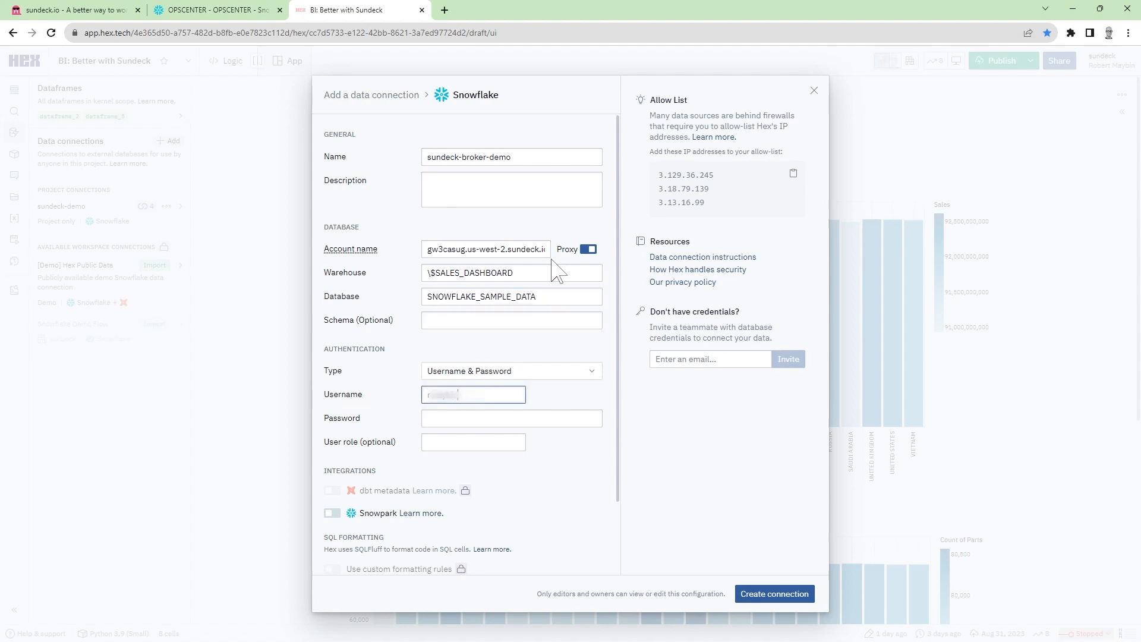
key("Tab")
type("••••••••••")
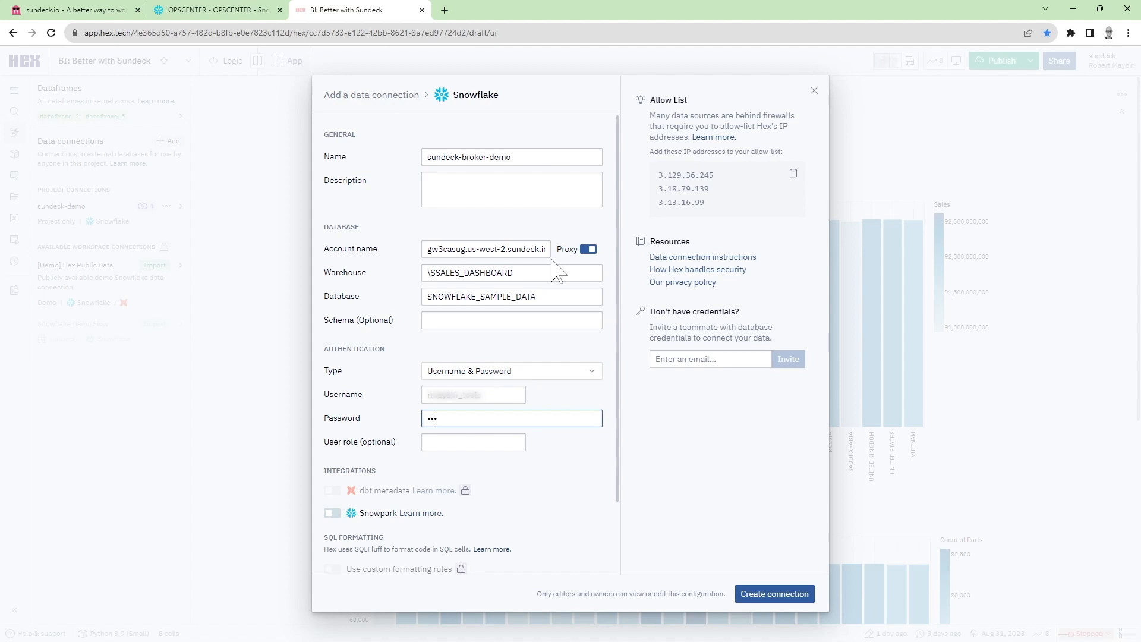
type("•")
key("Tab")
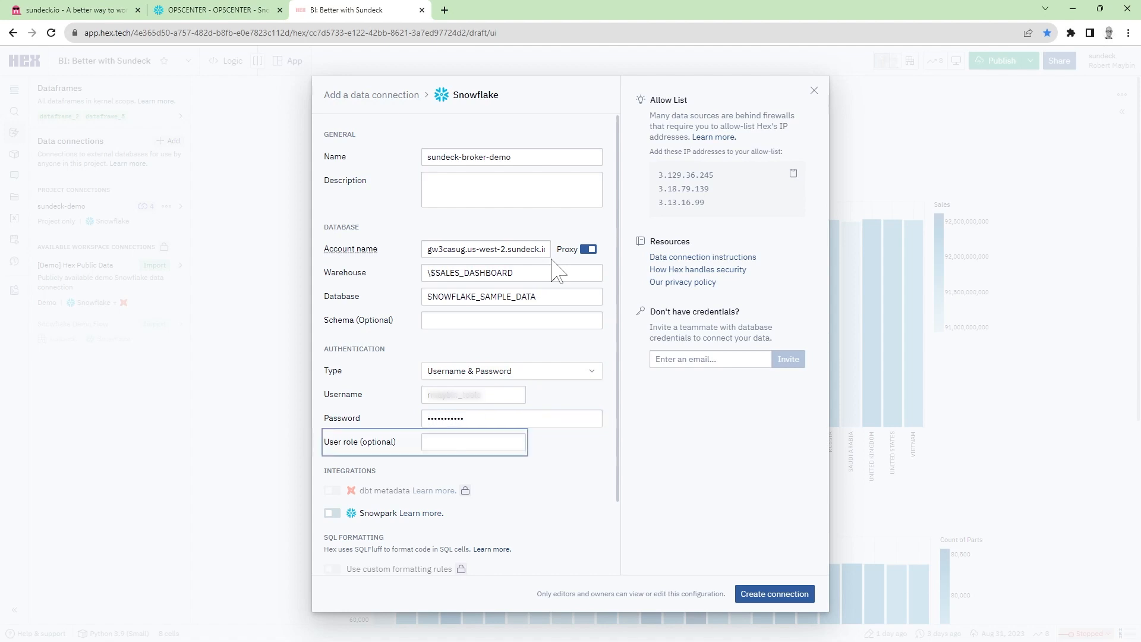
type("ACCOUNTADMIN")
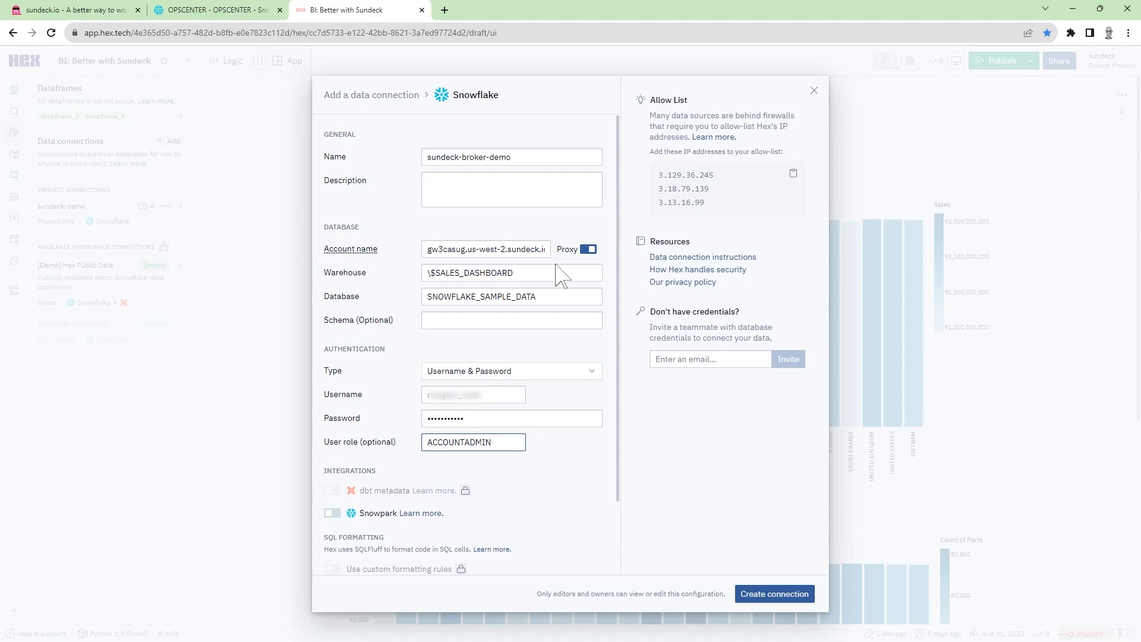
left_click(778, 595)
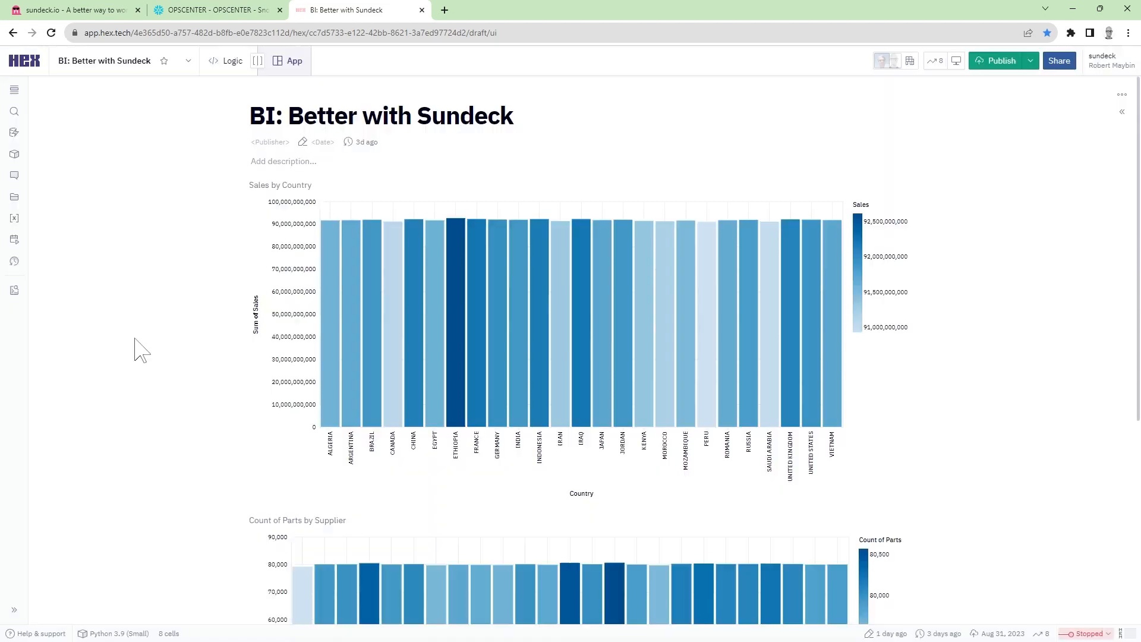
Step: Switch back to the flow settings in Sundeck
left_click(69, 7)
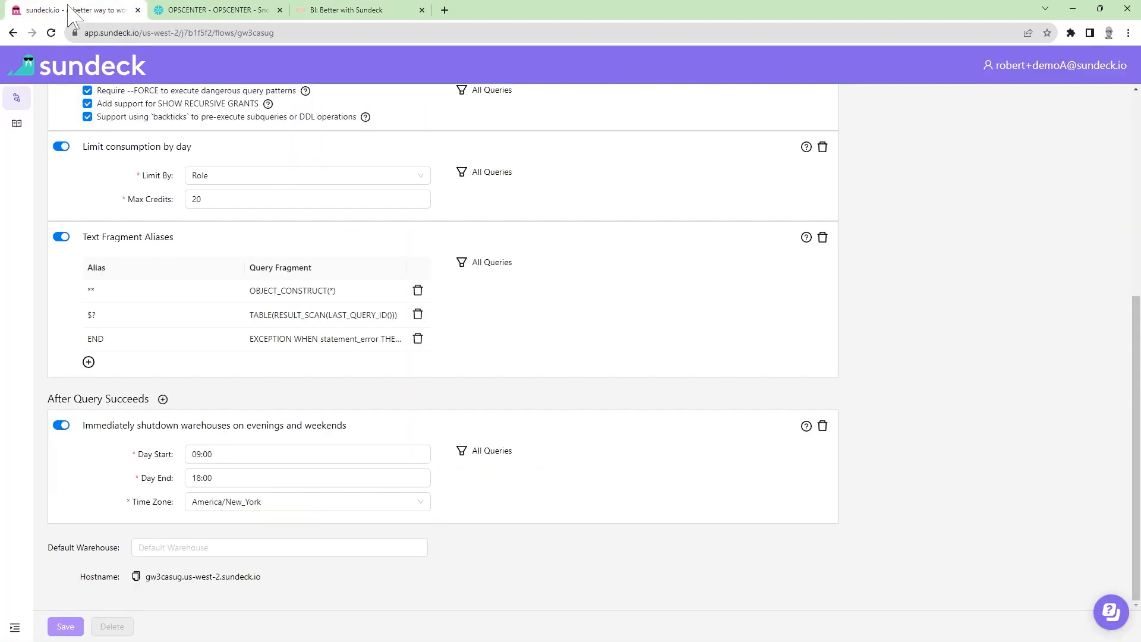